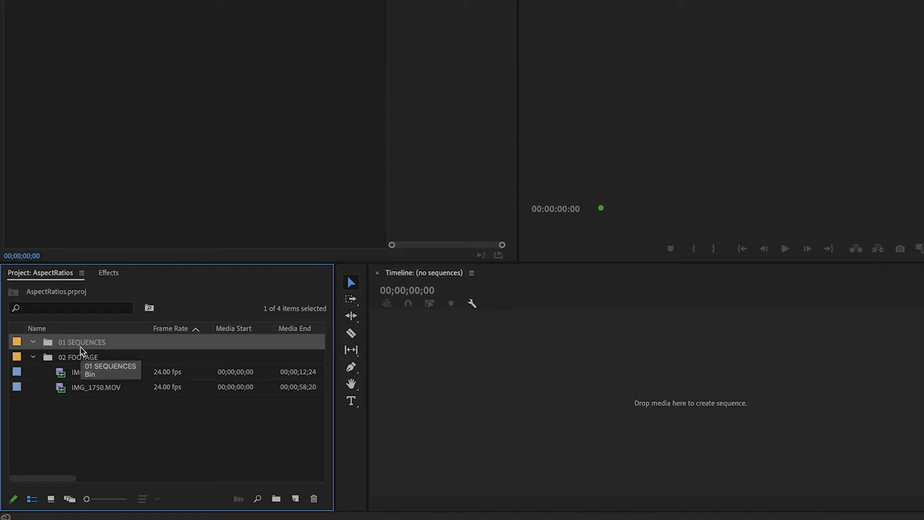
Step: Start a new sequence in the 01 SEQUENCES bin from the Digital SLR 1080p DSLR 1080p24 preset
left_click(181, 429)
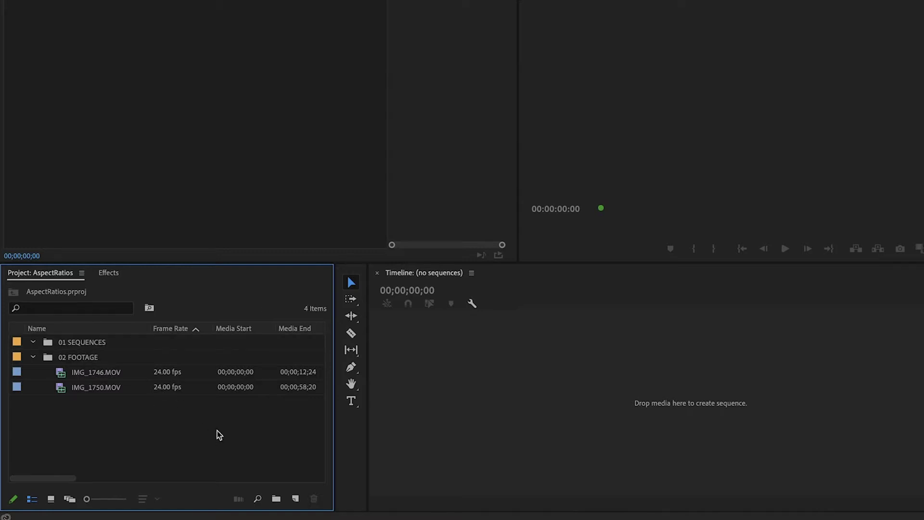
left_click(93, 343)
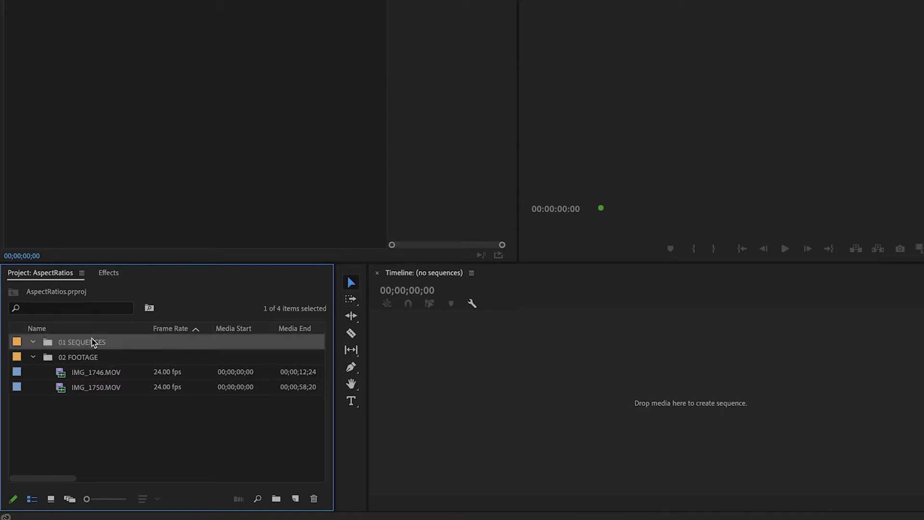
left_click(295, 499)
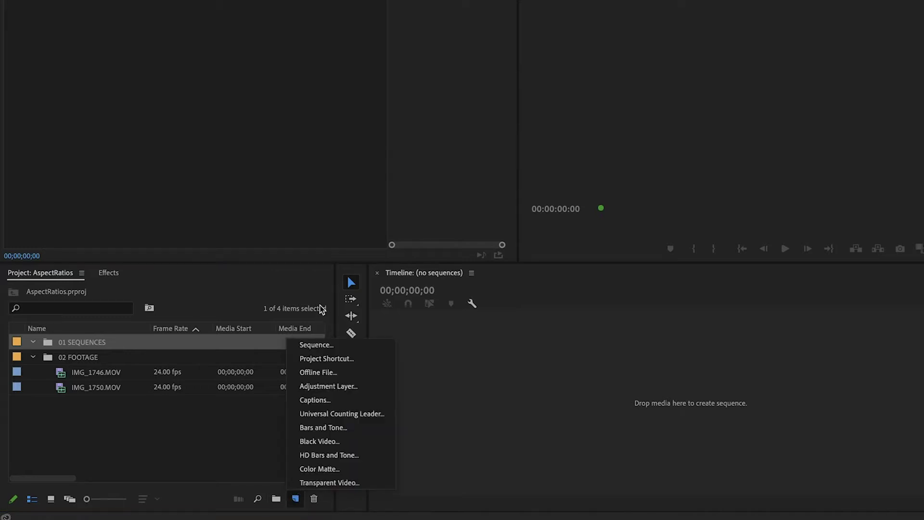
left_click(313, 345)
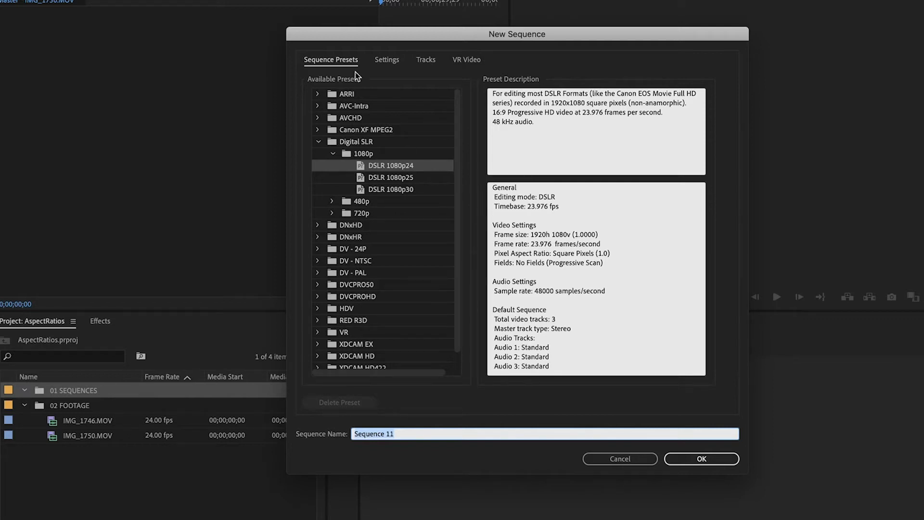
left_click(349, 142)
left_click(365, 155)
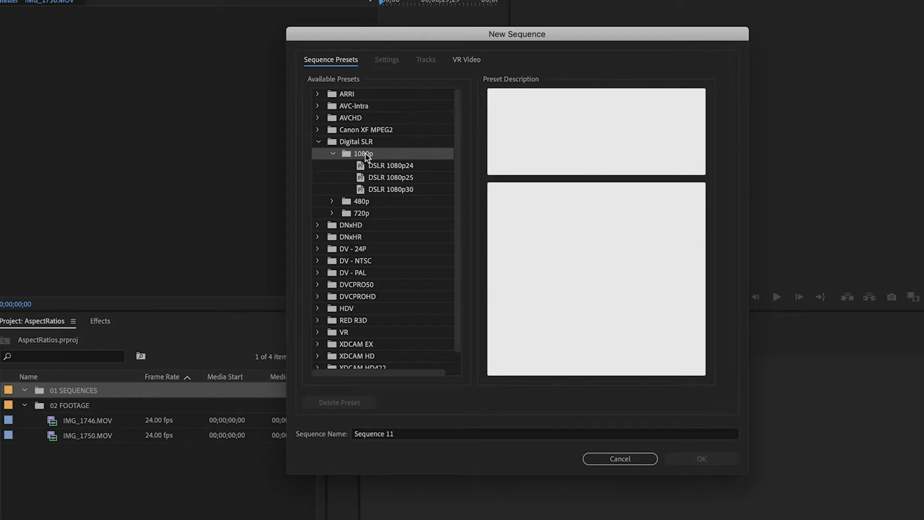
left_click(387, 166)
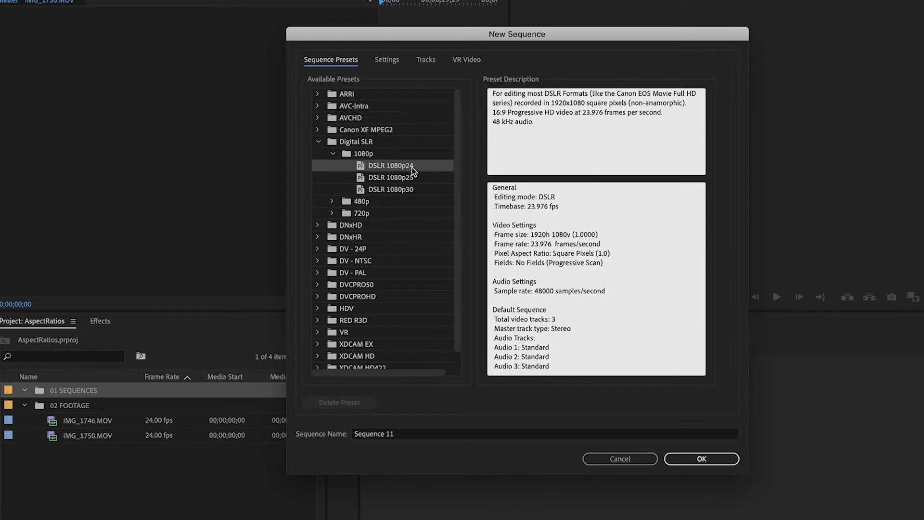
left_click(409, 436)
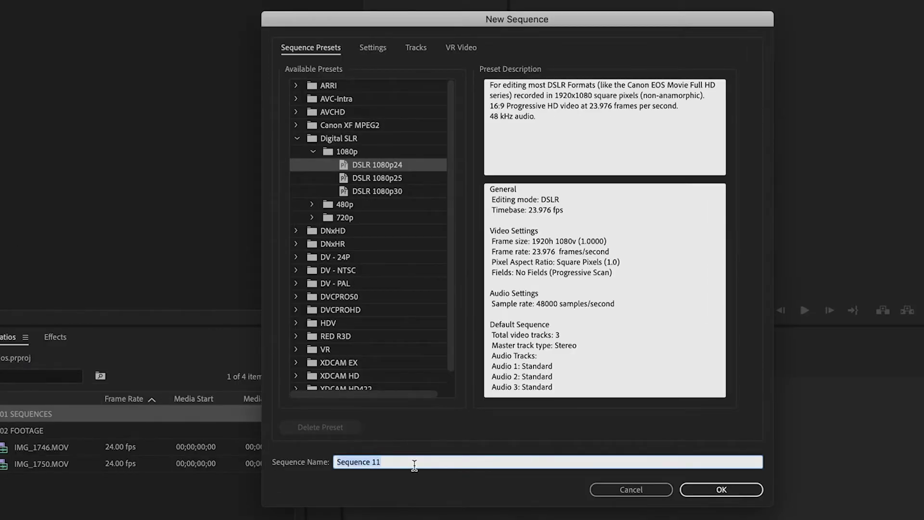
Step: Name the sequence 'Horizontal Video', set its timebase to 24.00 fps, and create it
type("Horizontal Video")
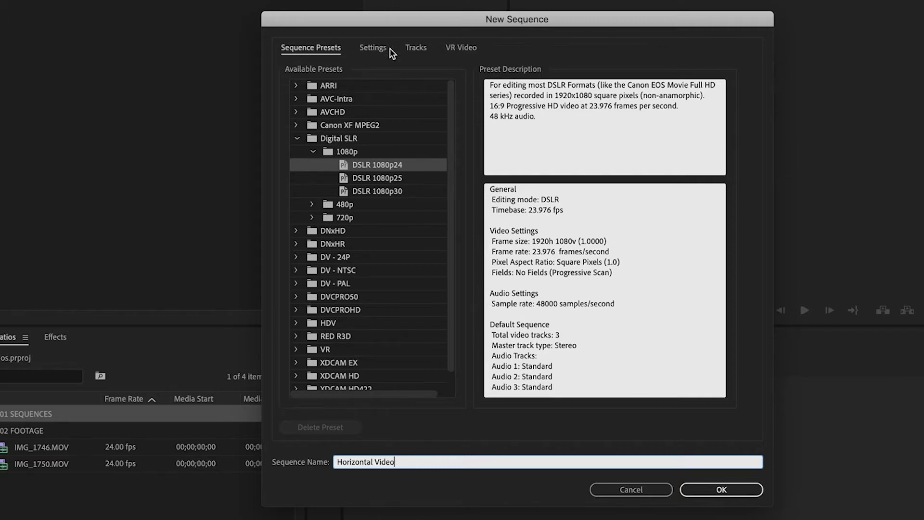
left_click(373, 48)
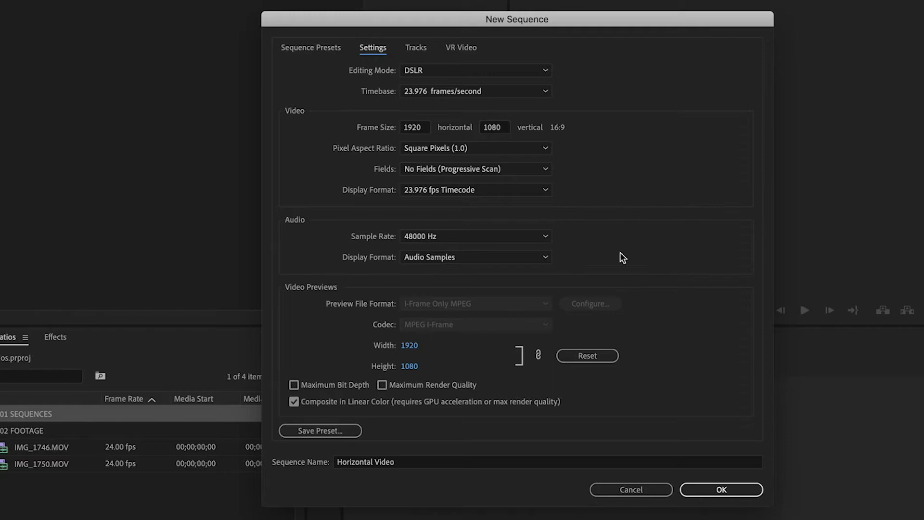
left_click(318, 51)
left_click(363, 51)
left_click(426, 96)
left_click(434, 176)
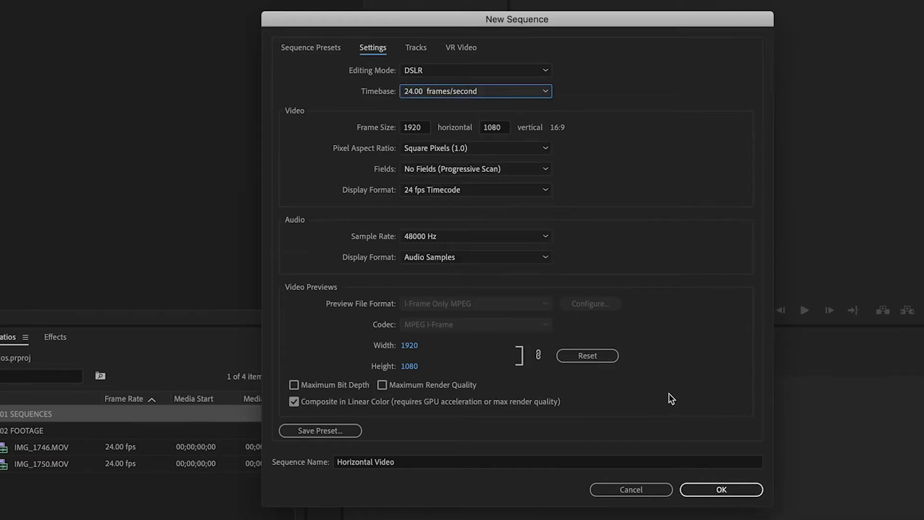
left_click(721, 489)
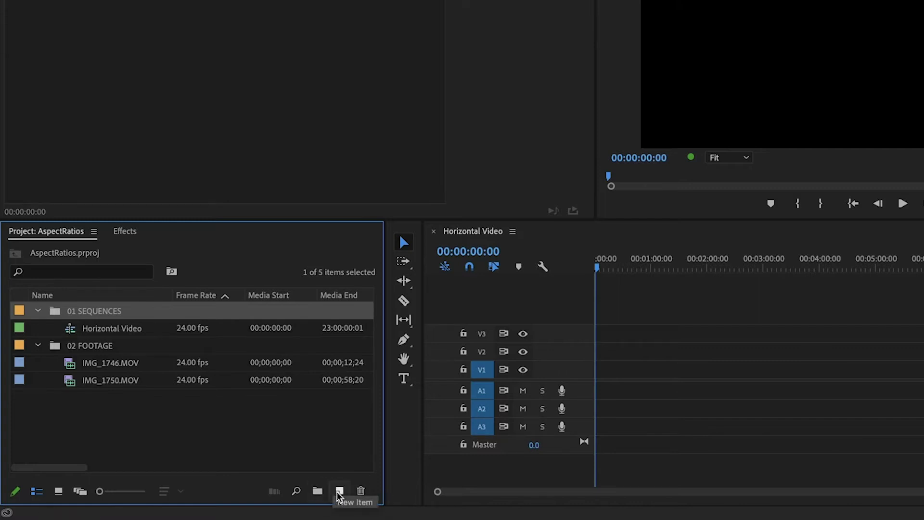
Step: Start another new sequence with a 1080 × 1920 vertical frame size
left_click(337, 495)
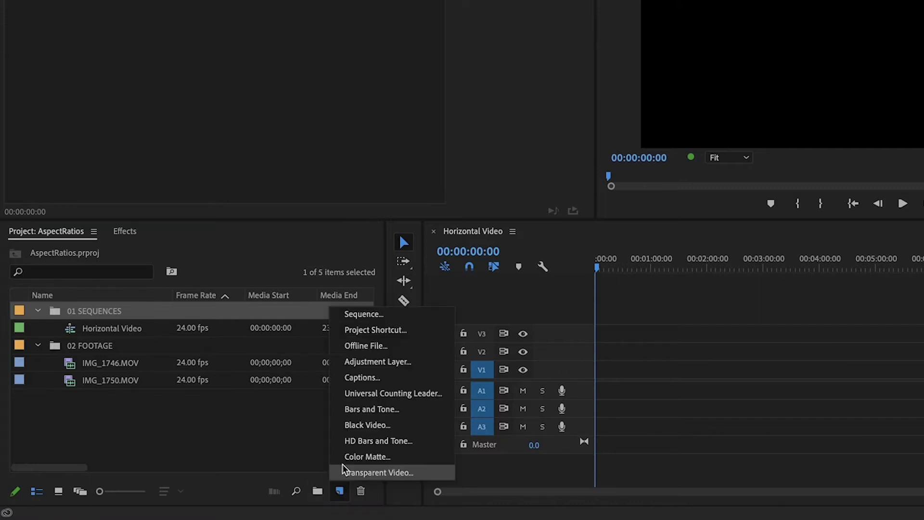
left_click(367, 315)
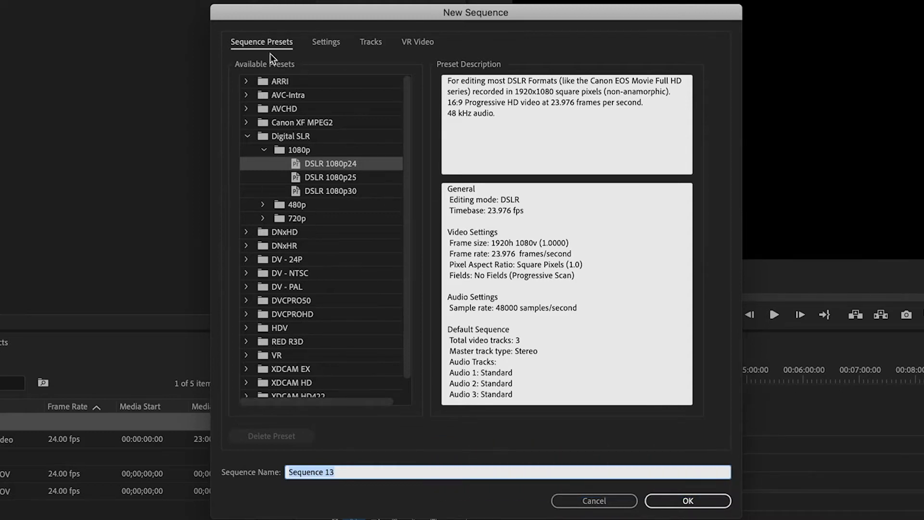
left_click(332, 45)
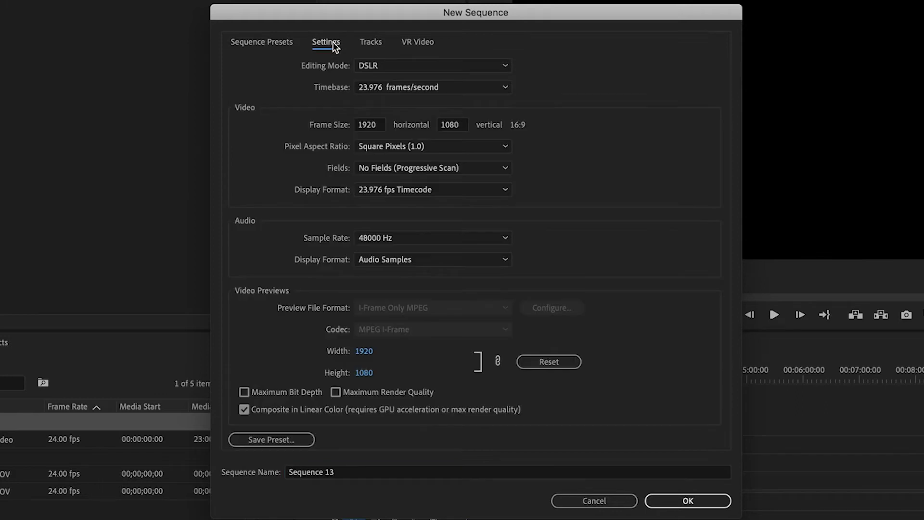
left_click(372, 123)
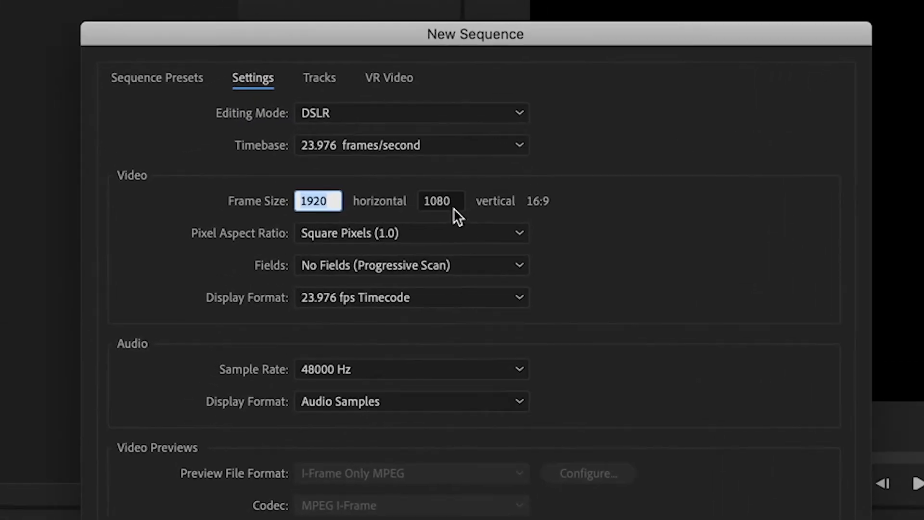
type("1080")
key("Tab")
type("1920")
left_click(597, 217)
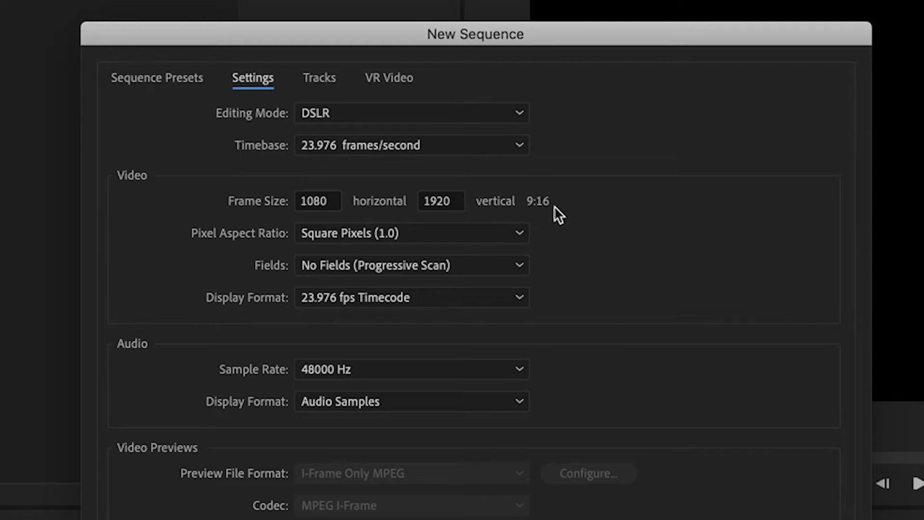
Step: Set the timebase to 24.00 fps and create the sequence as 'Vertical Video'
left_click(447, 149)
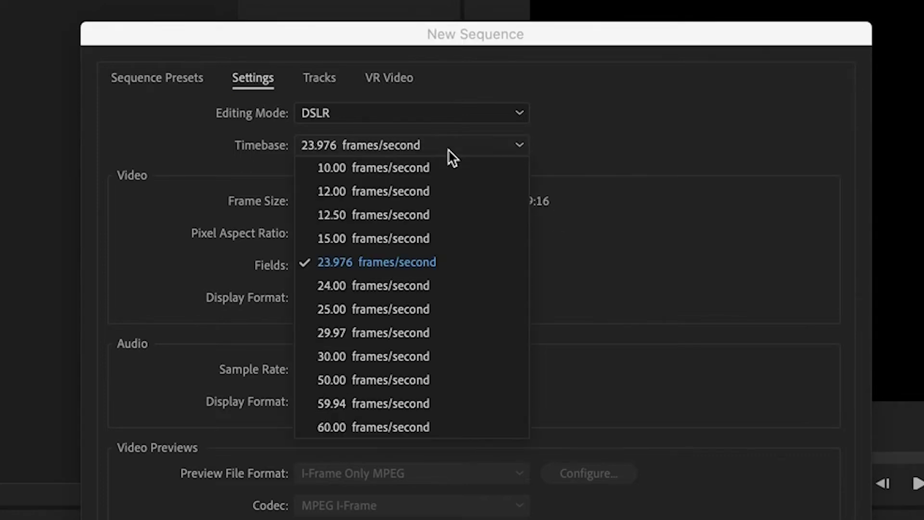
left_click(414, 286)
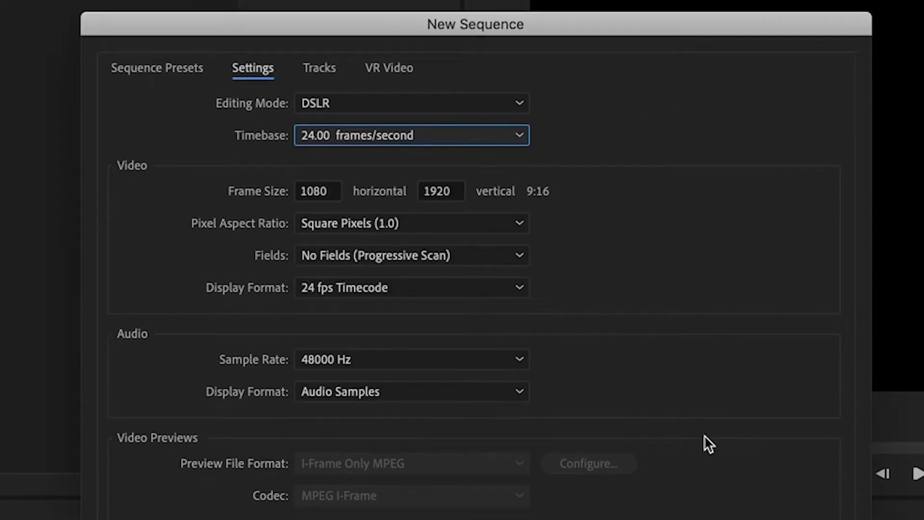
left_click(350, 448)
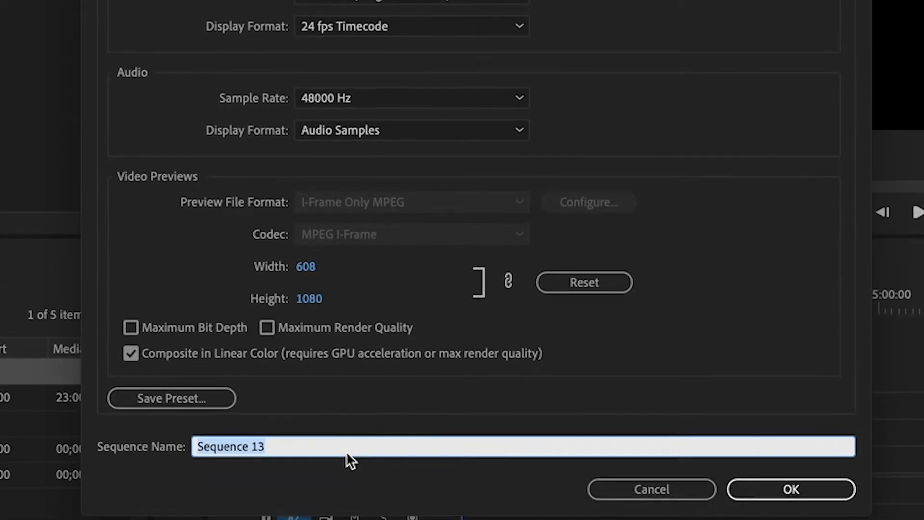
type("Vertical Video")
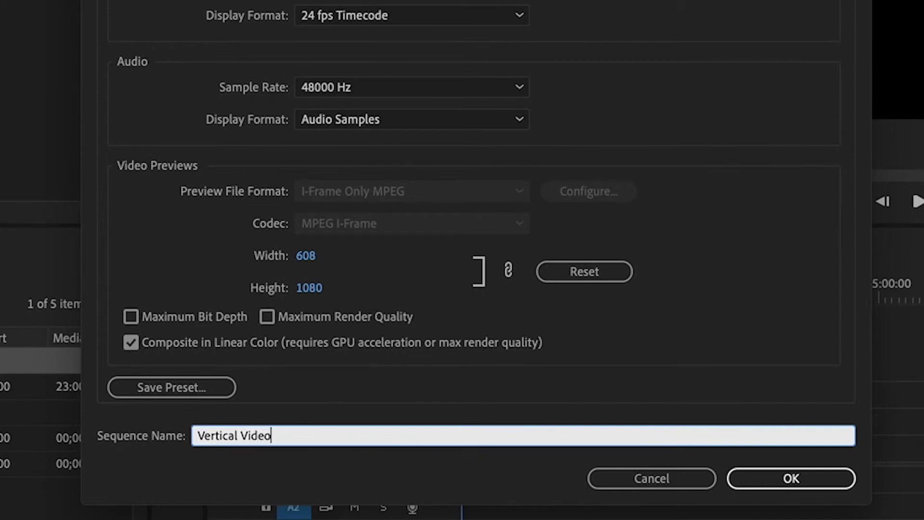
key("Return")
left_click(98, 389)
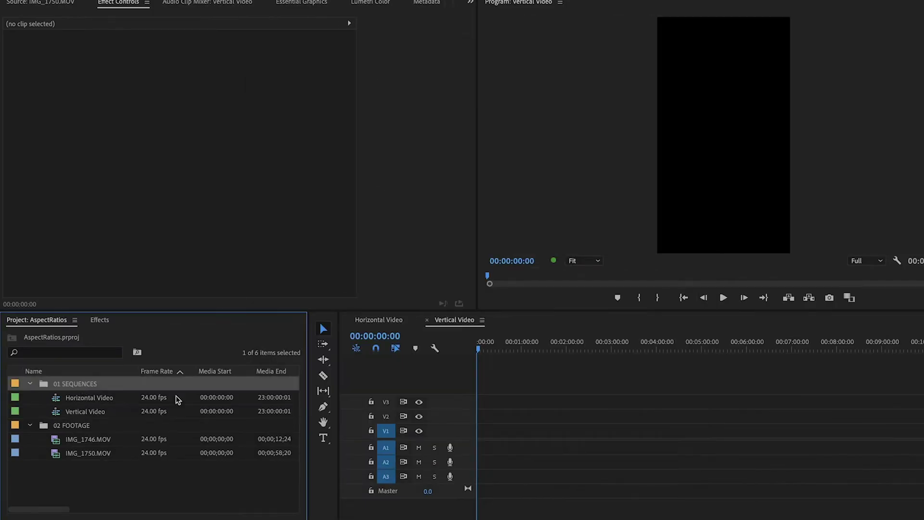
Step: Start a third new sequence with a square 1080 × 1080 frame
left_click(272, 519)
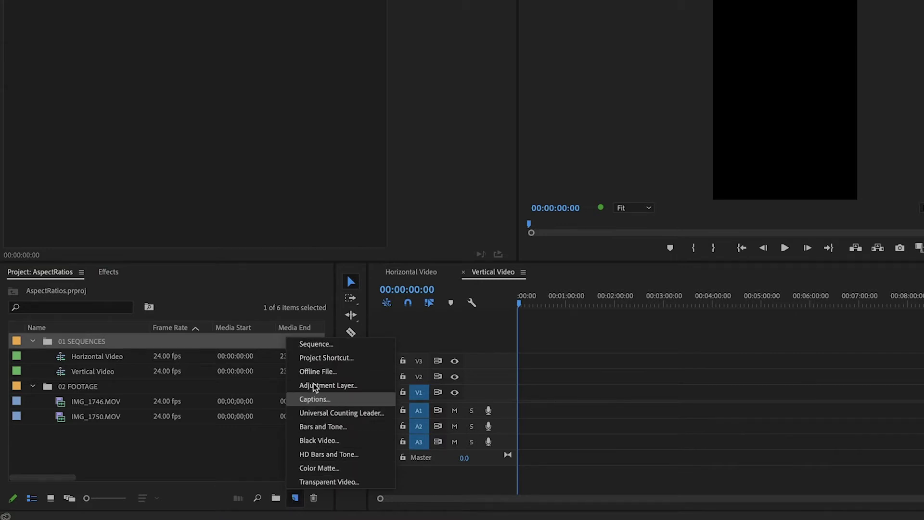
left_click(308, 344)
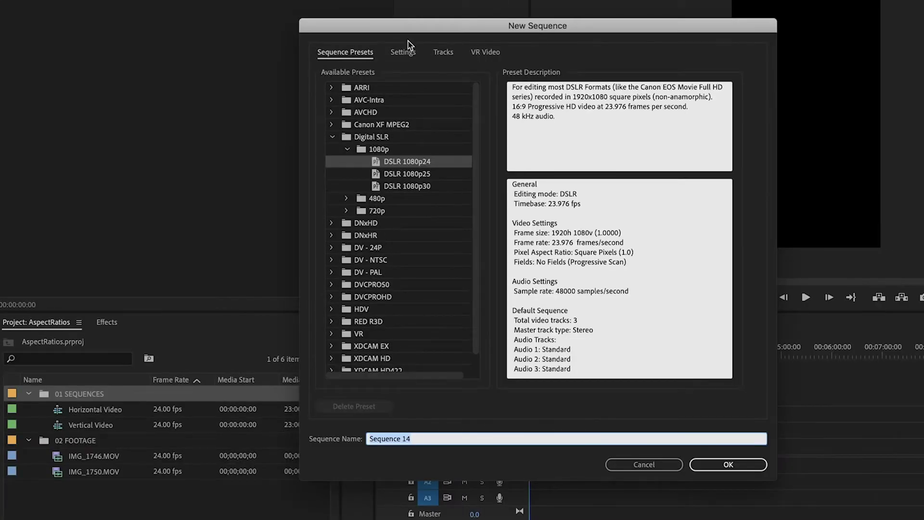
left_click(404, 55)
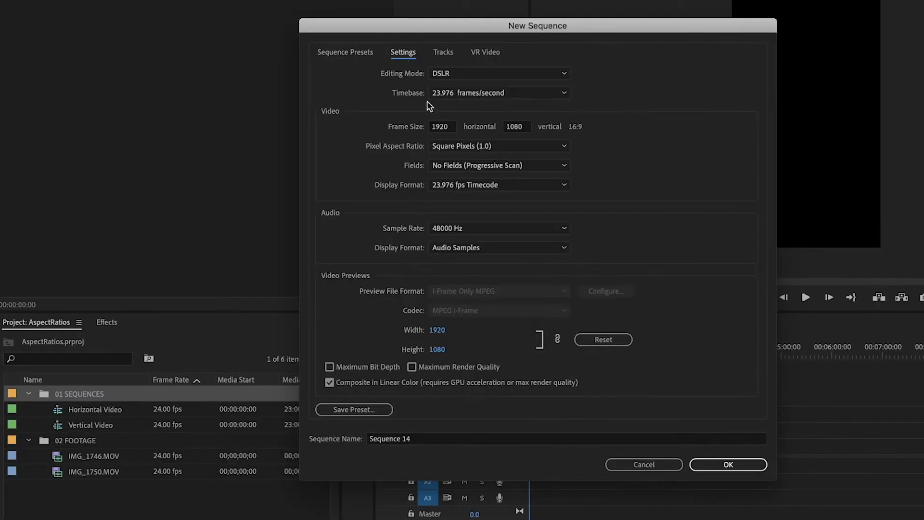
left_click(448, 130)
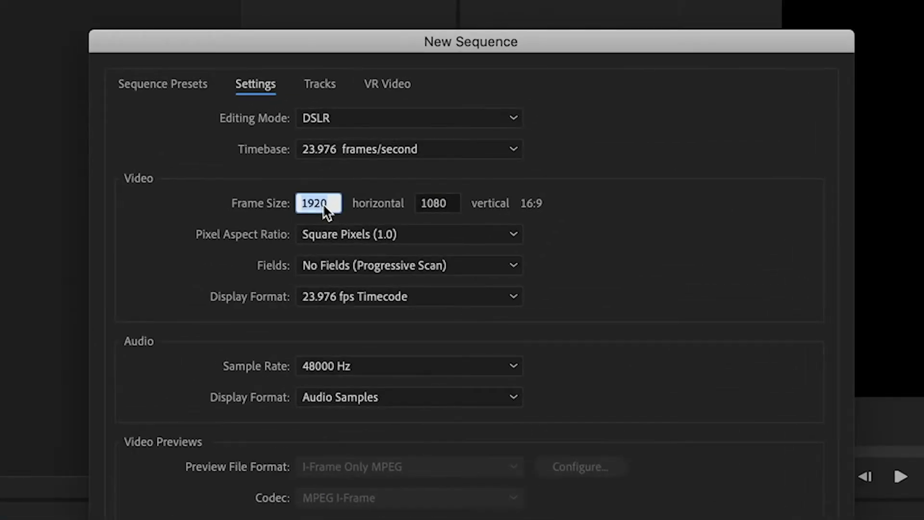
type("10")
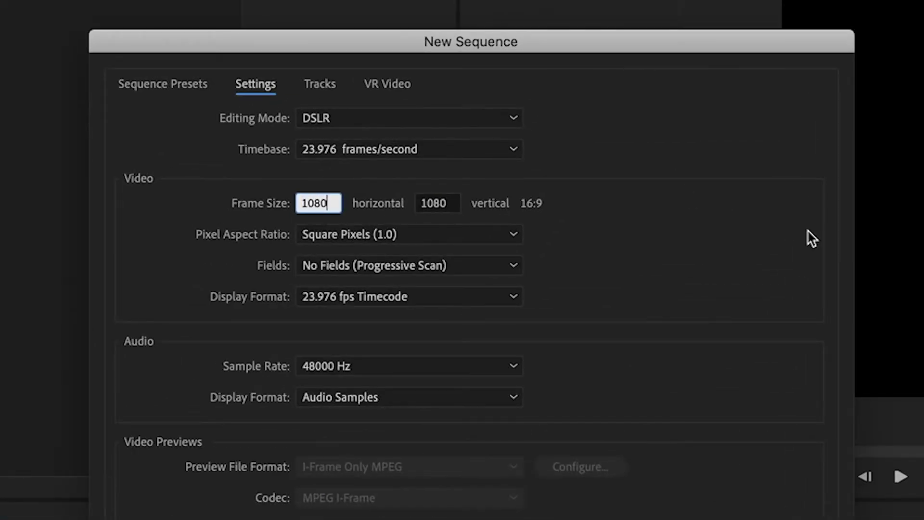
left_click(811, 237)
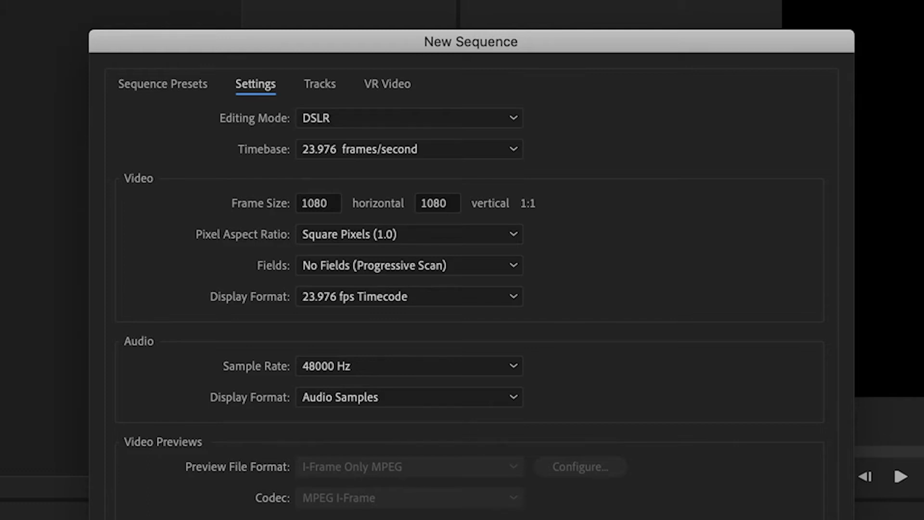
Step: Set the timebase to 24.00 fps and create the sequence as 'Square Video'
left_click(414, 149)
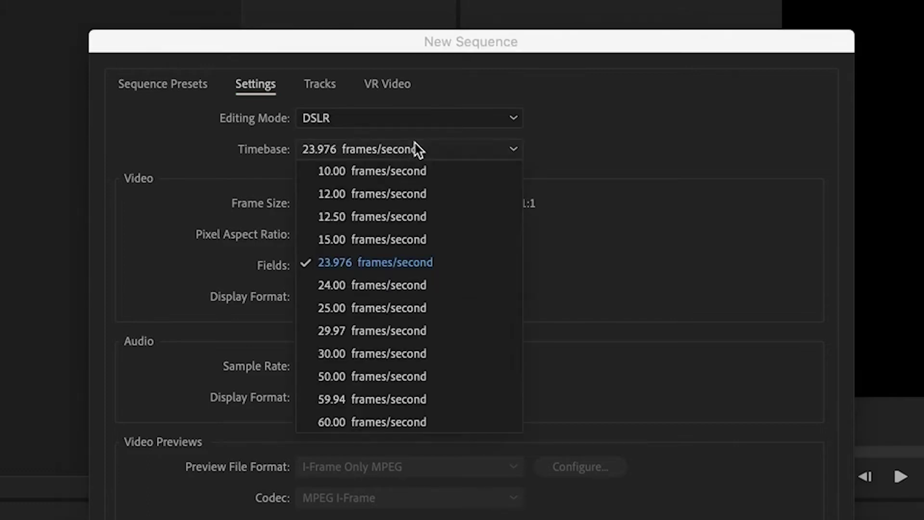
left_click(391, 287)
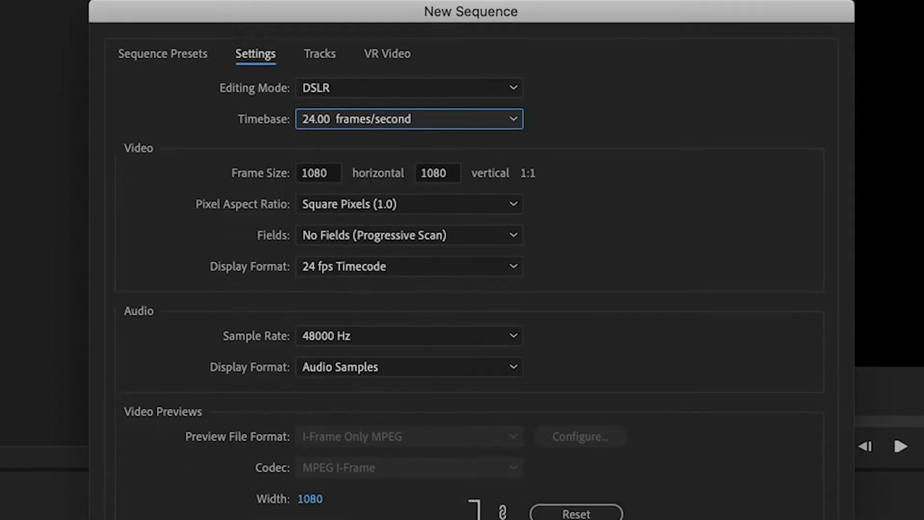
type("Square Video")
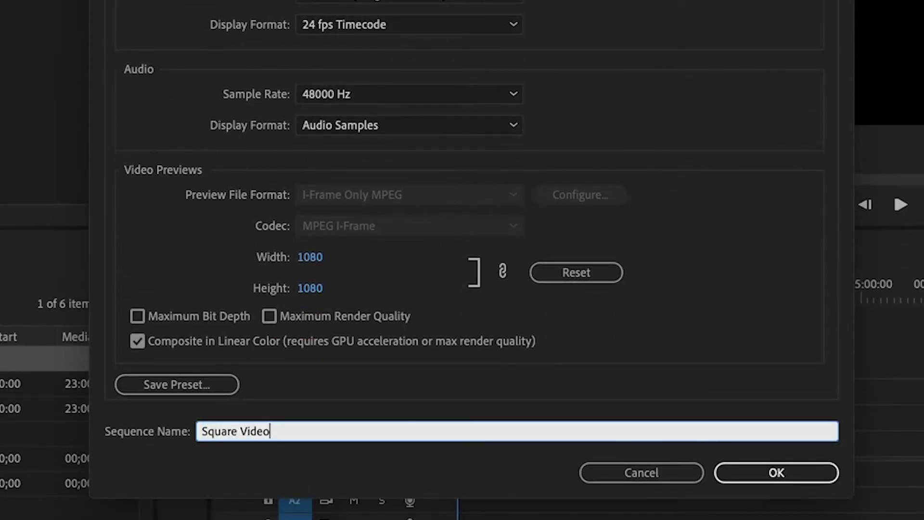
key("Return")
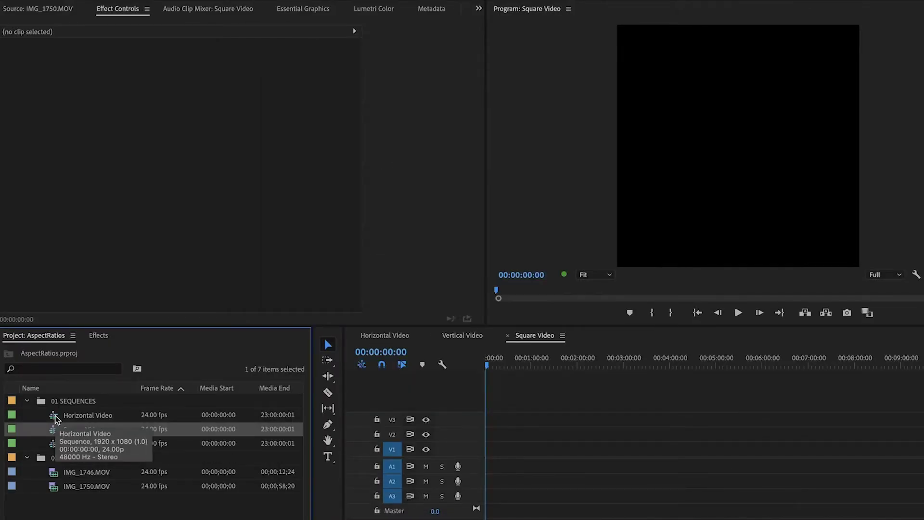
Step: Open the Horizontal Video, Square Video and Vertical Video sequences in the timeline
double_click(56, 417)
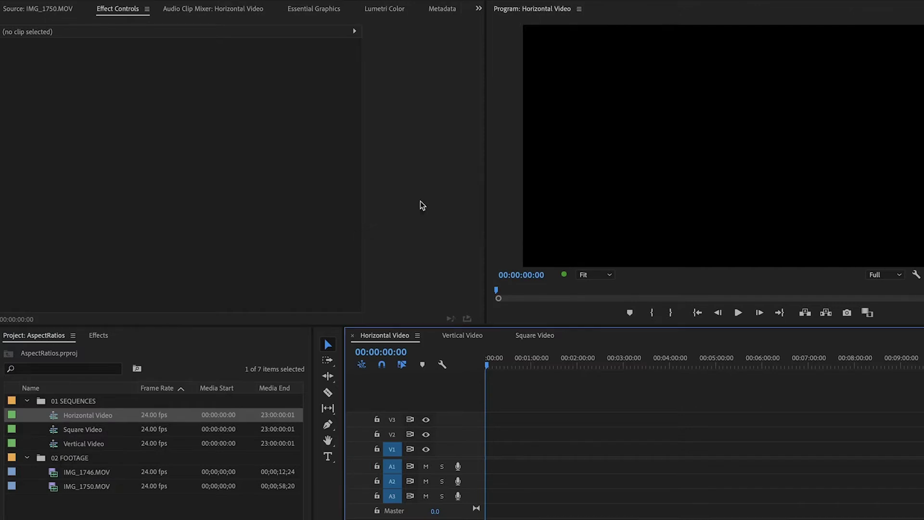
double_click(60, 431)
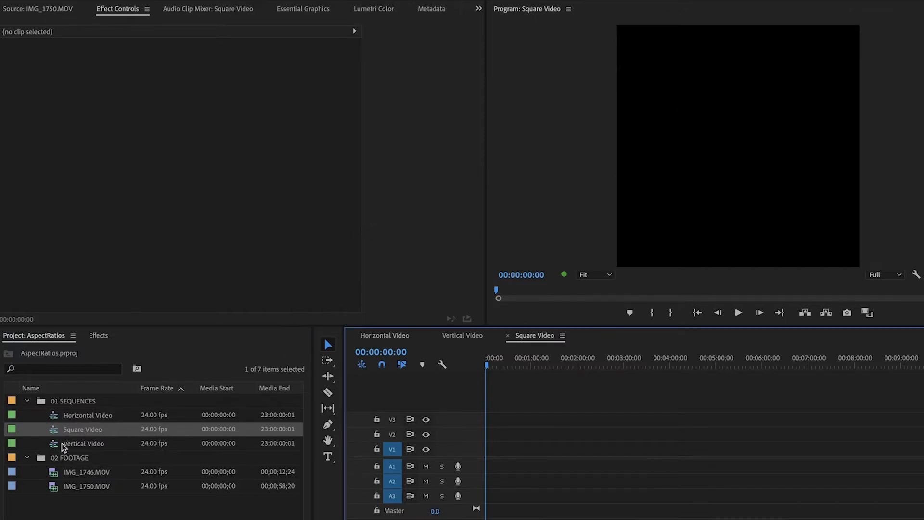
double_click(63, 445)
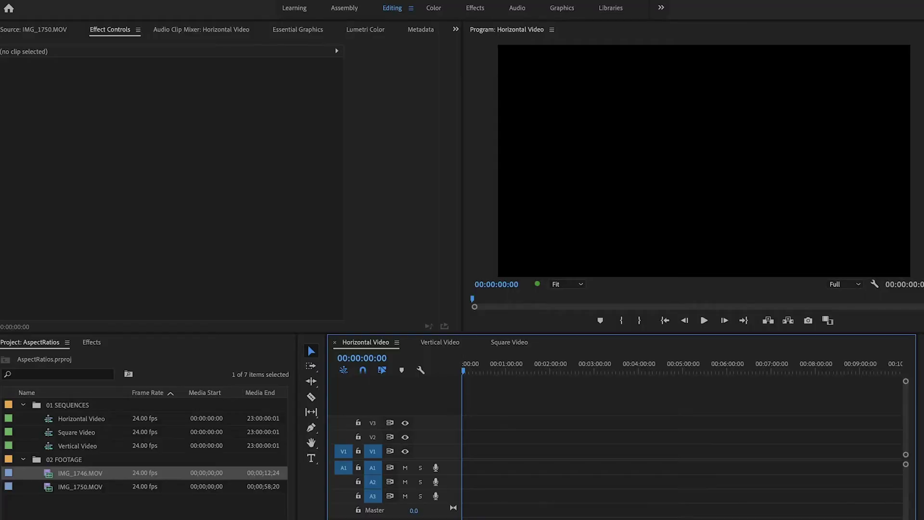
Step: Place IMG_1746.MOV at the start of Horizontal Video, keeping existing settings, and Set to Frame Size
left_click_drag(48, 474, 447, 470)
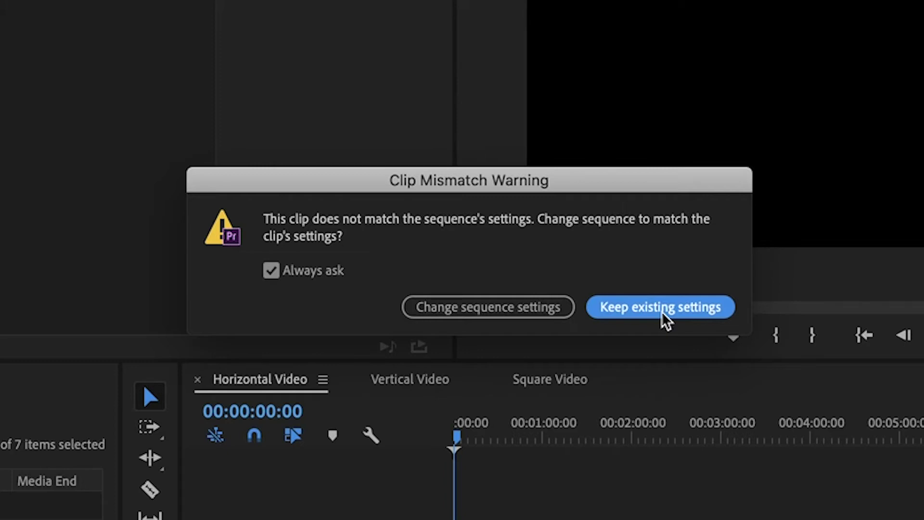
left_click(661, 307)
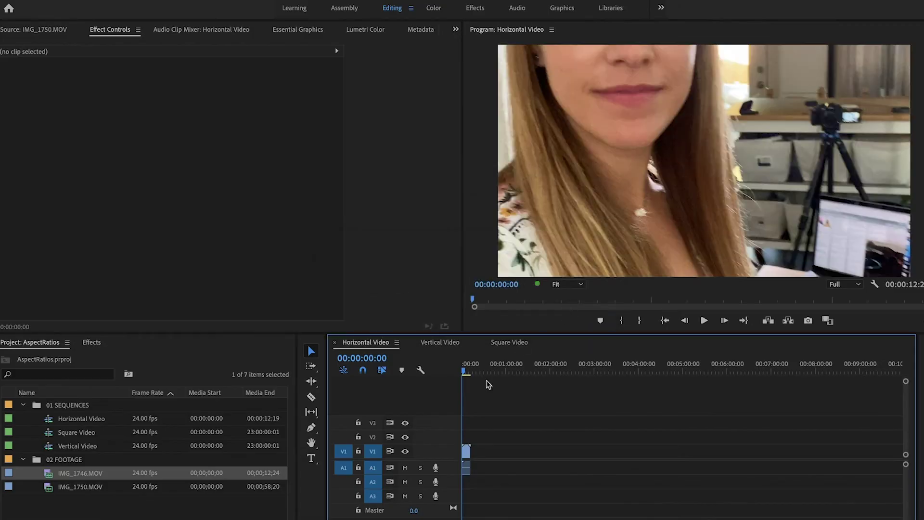
left_click(465, 453)
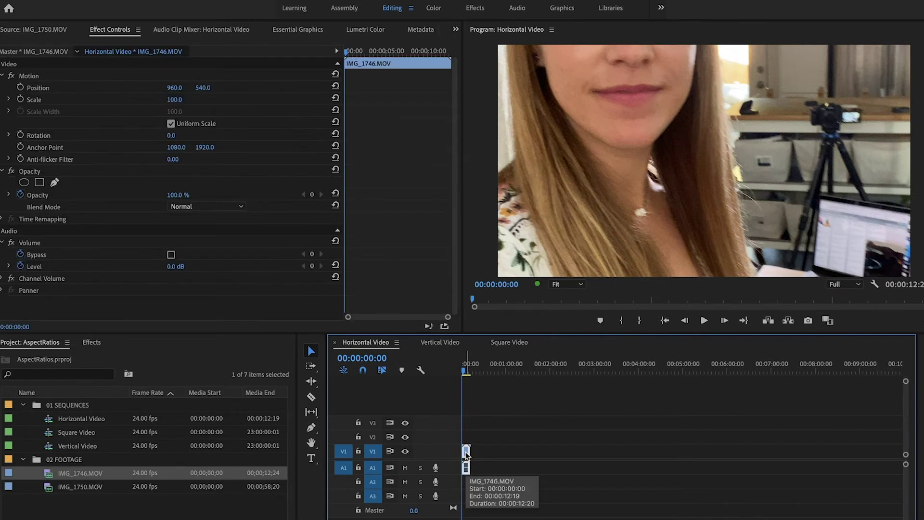
right_click(465, 455)
left_click(502, 441)
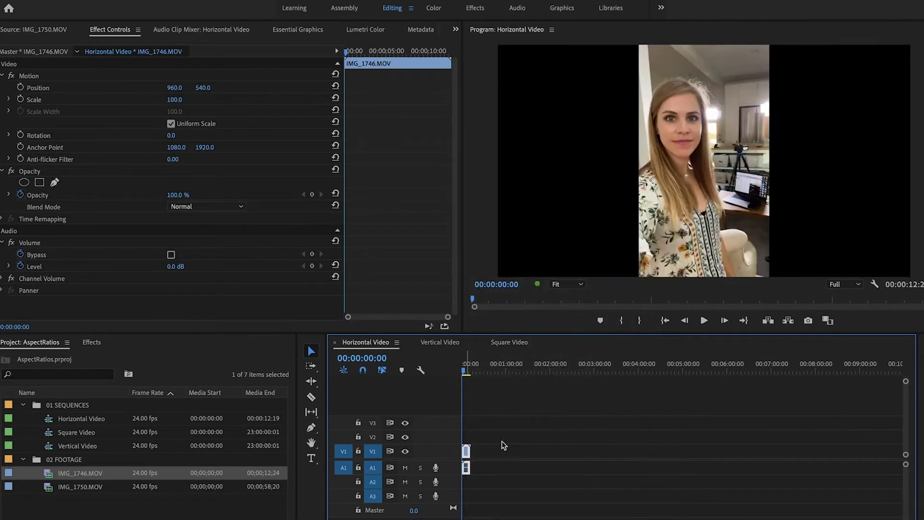
left_click(563, 430)
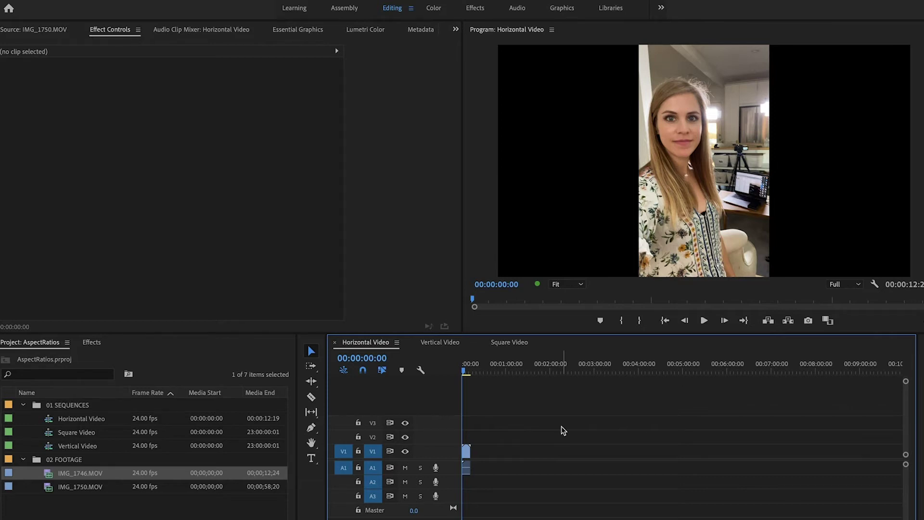
left_click(467, 452)
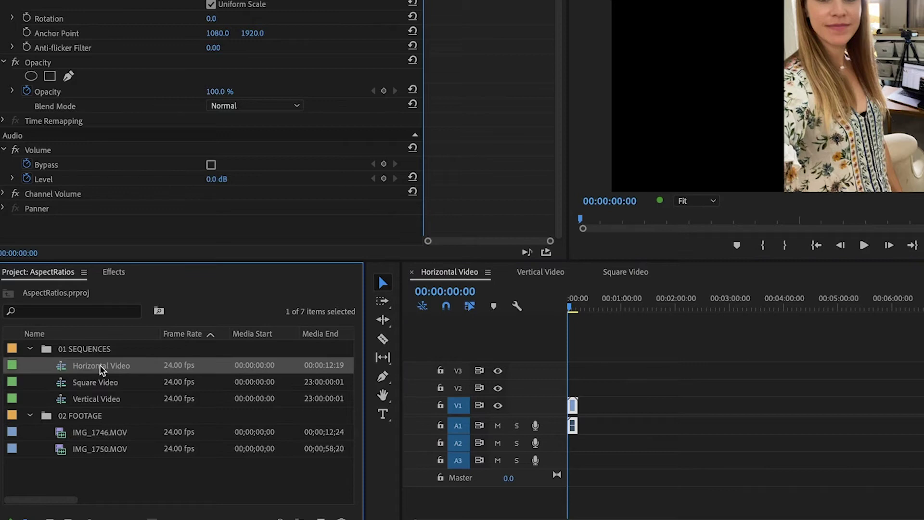
left_click(100, 366)
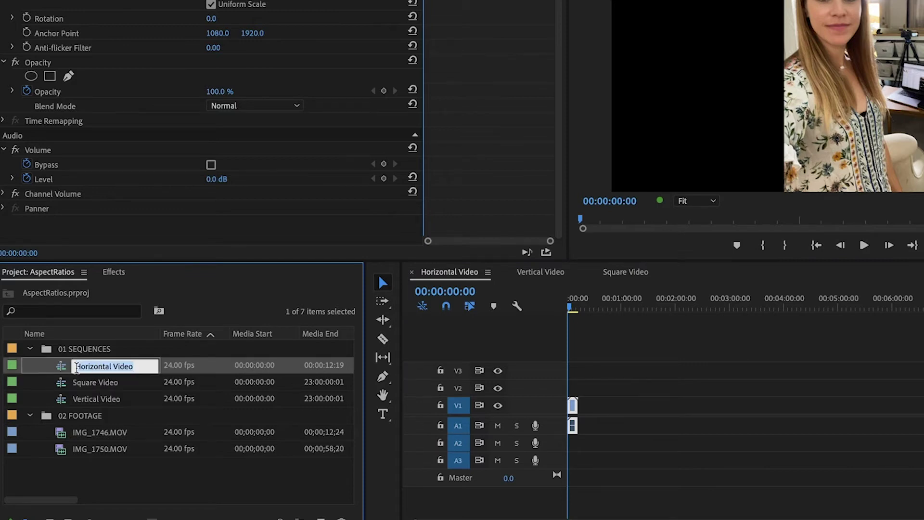
Step: Change Horizontal Video's sequence settings to a 1080 × 1920 frame, accepting the previews warning
right_click(58, 371)
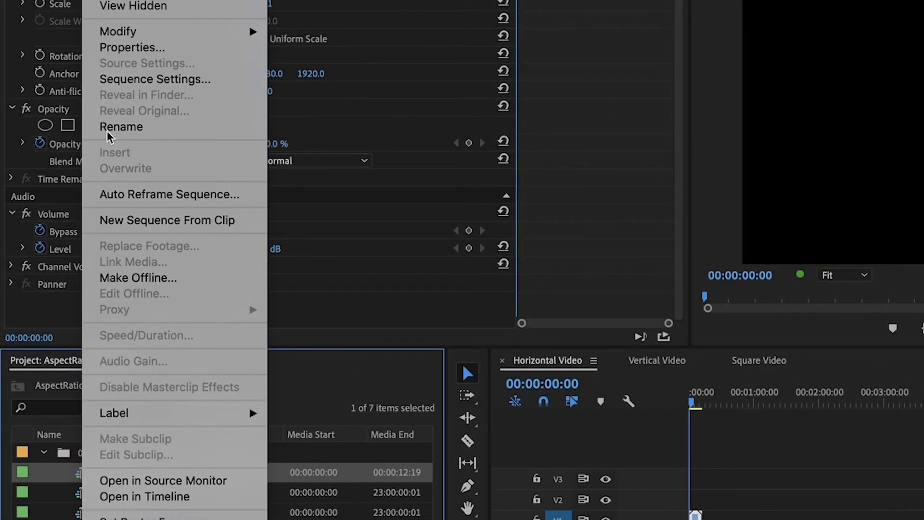
left_click(147, 80)
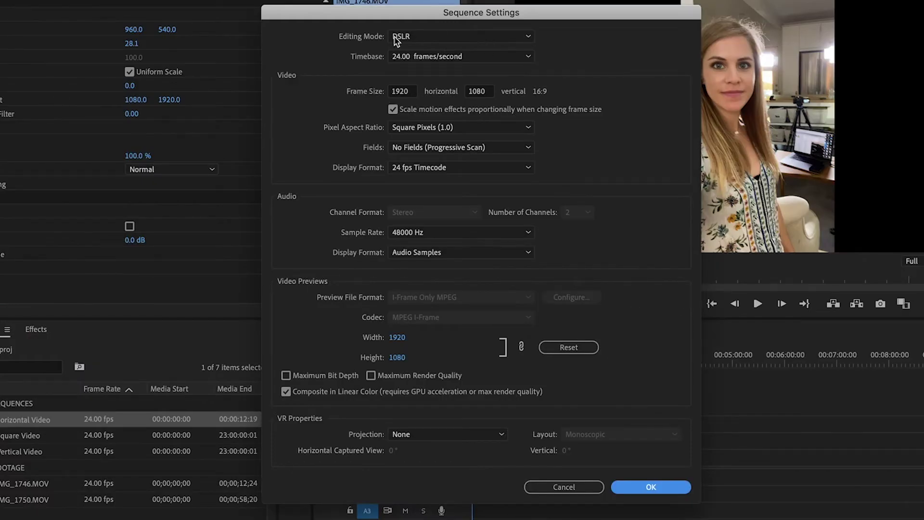
left_click(401, 91)
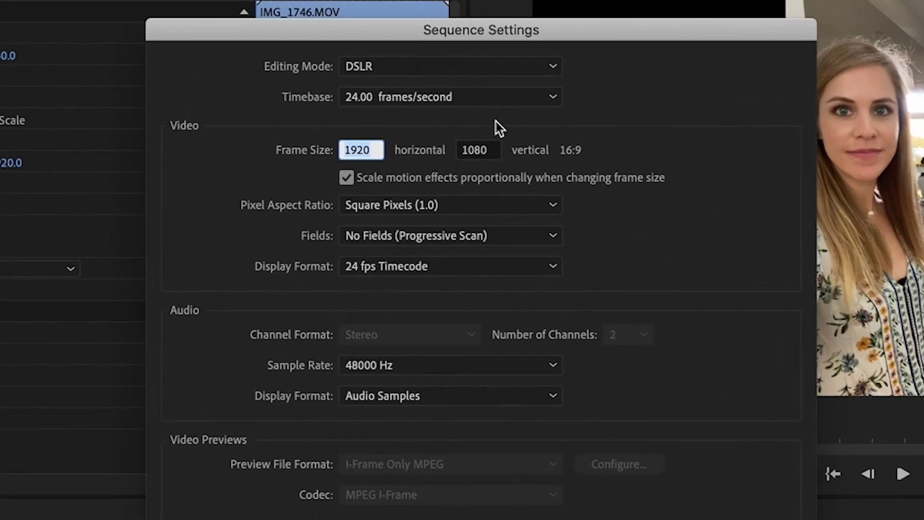
type("1080")
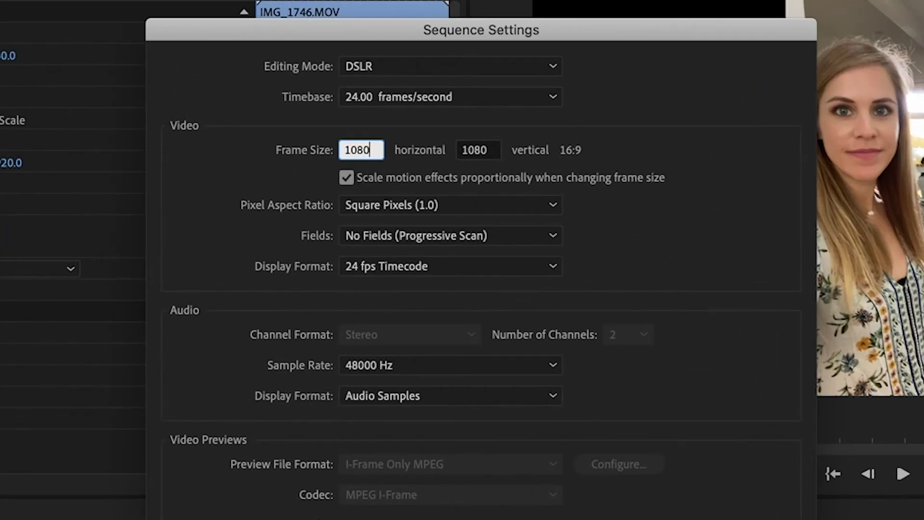
key("Tab")
type("1920")
key("Return")
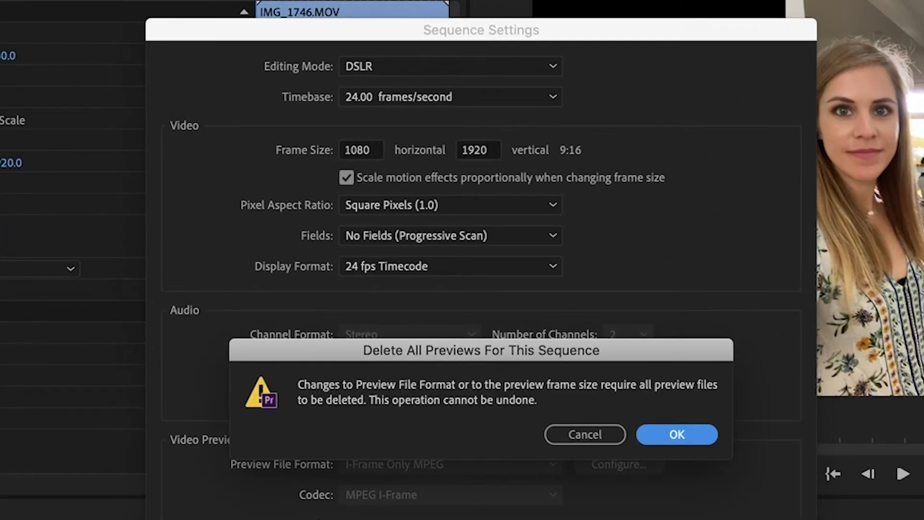
key("Return")
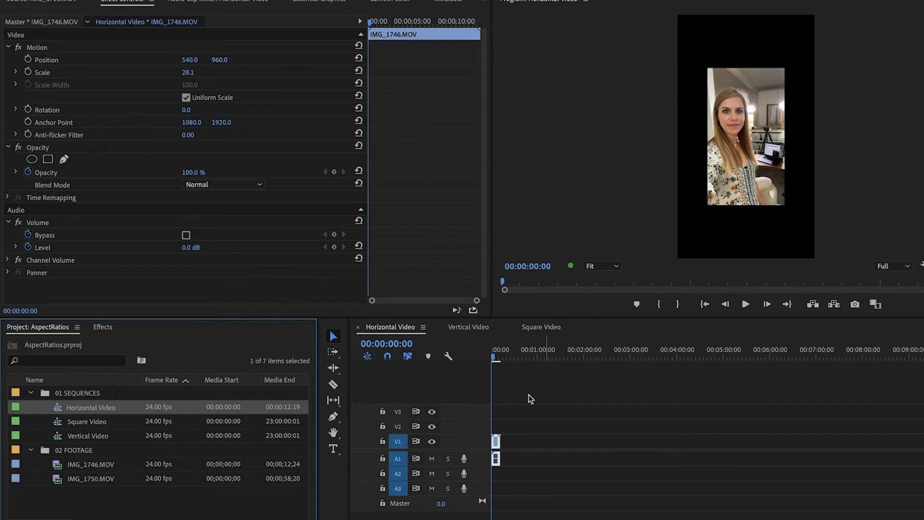
left_click(540, 420)
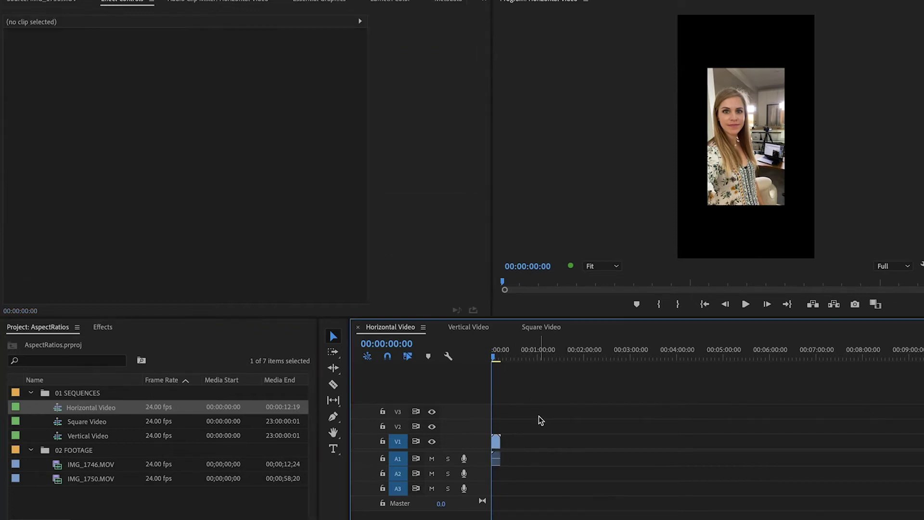
Step: Set the IMG_1746.MOV clip's scale to 50 and preview other scale values
left_click(496, 441)
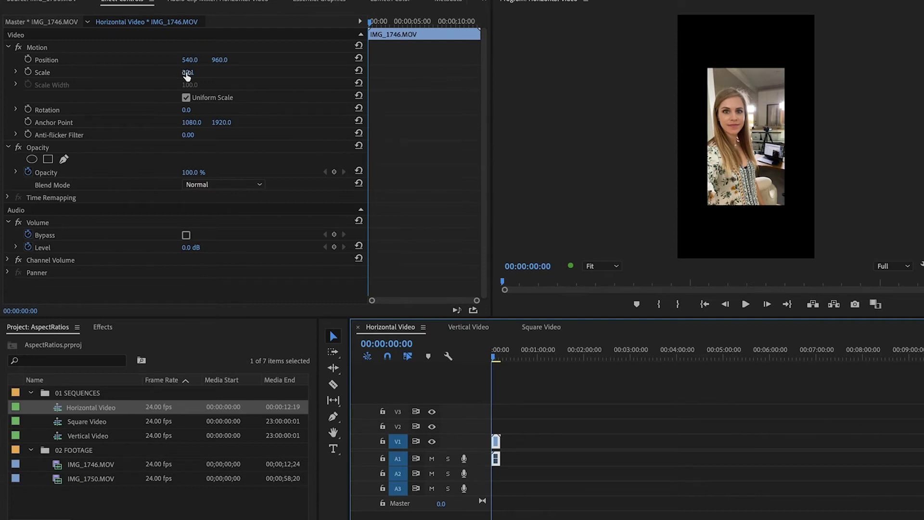
left_click_drag(187, 75, 207, 76)
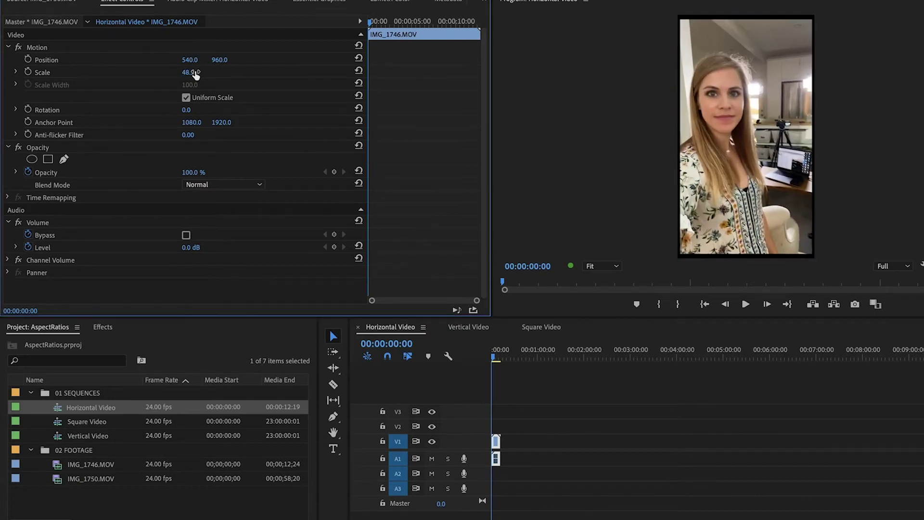
left_click(189, 72)
type("50")
key("Return")
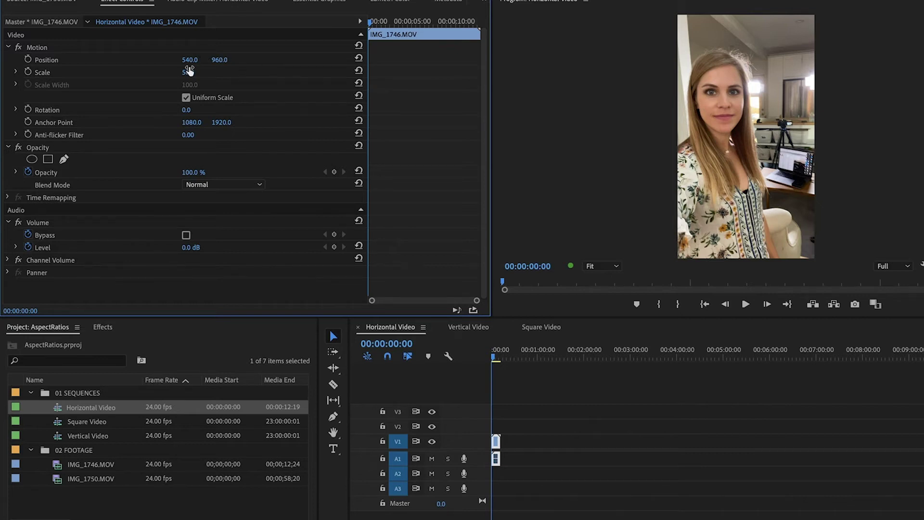
mouse_move(189, 72)
left_mouse_down()
mouse_move(179, 72)
mouse_move(205, 73)
mouse_move(189, 72)
left_mouse_up()
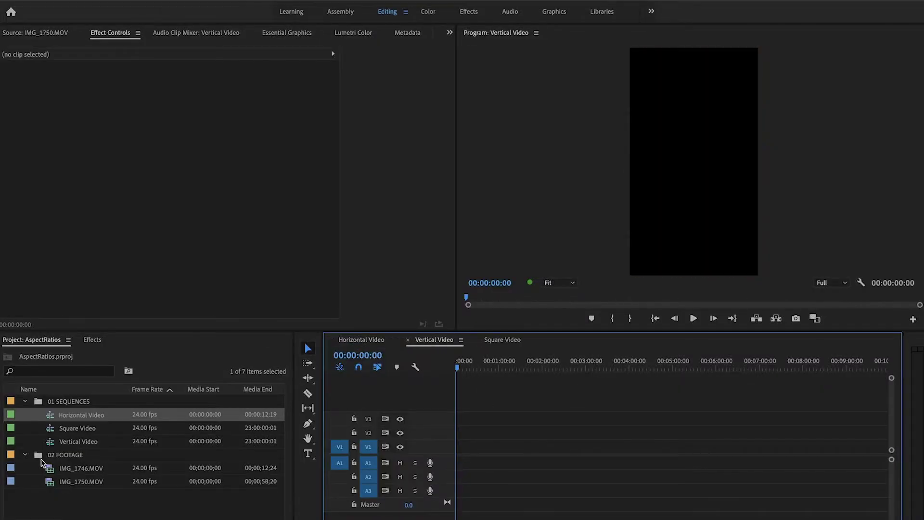
Step: Add IMG_1746.MOV to Vertical Video at scale 50, then drag IMG_1750.MOV in
left_click_drag(49, 472, 456, 455)
left_click(538, 314)
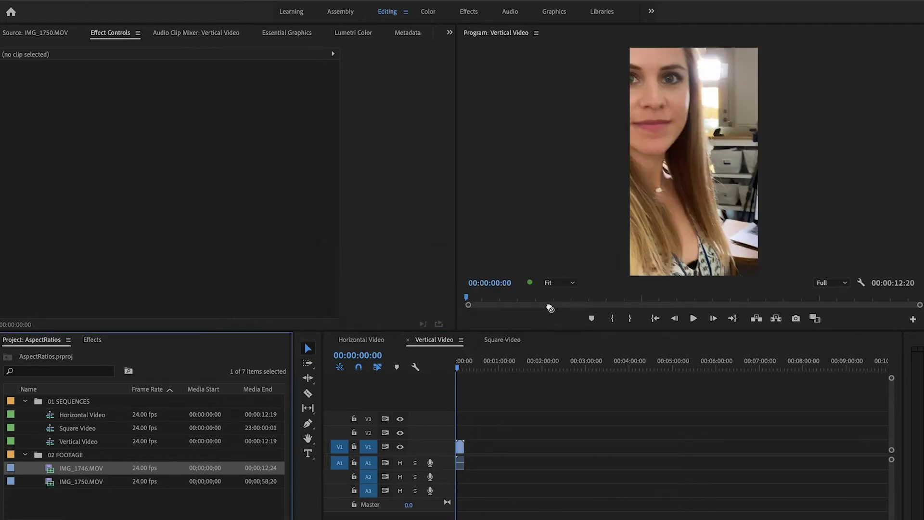
left_click(460, 448)
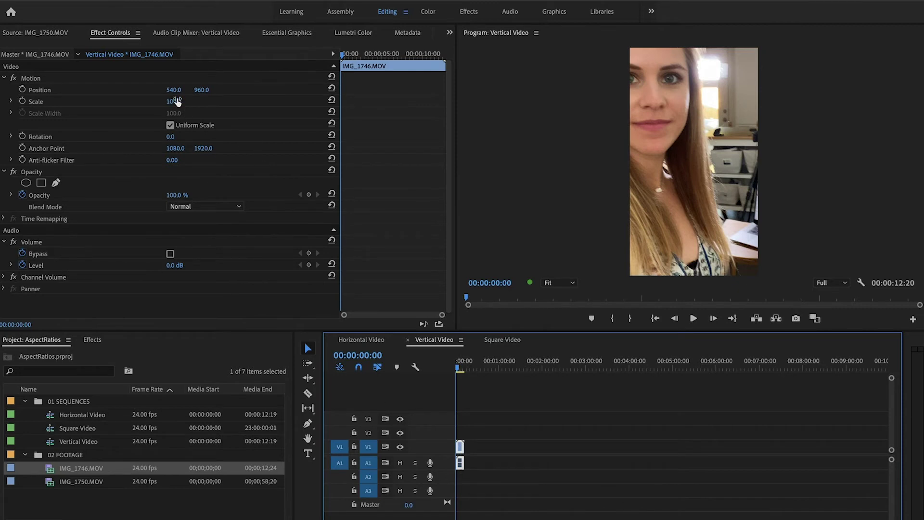
left_click(182, 101)
key("Return")
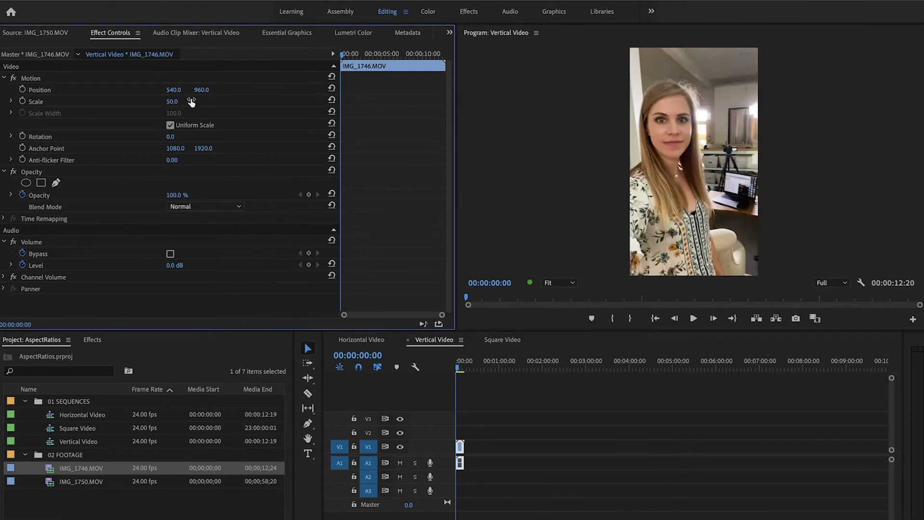
left_click(508, 442)
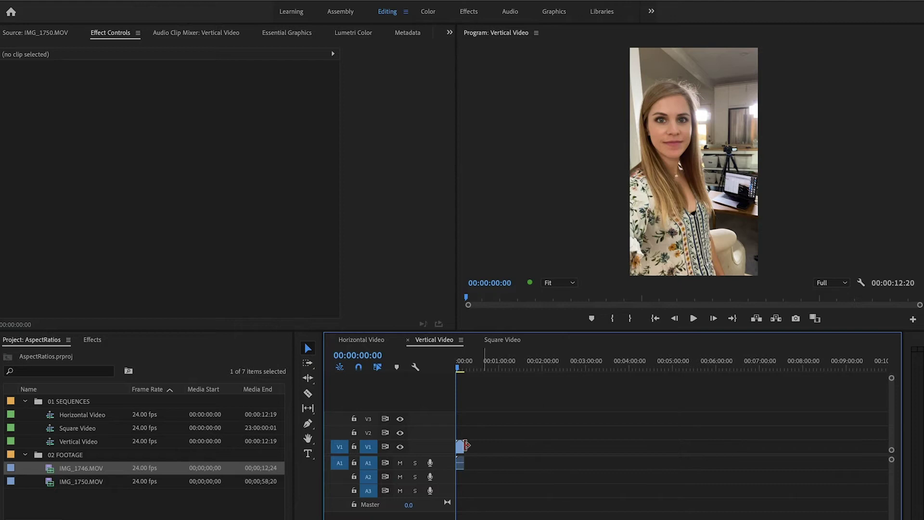
left_click(461, 448)
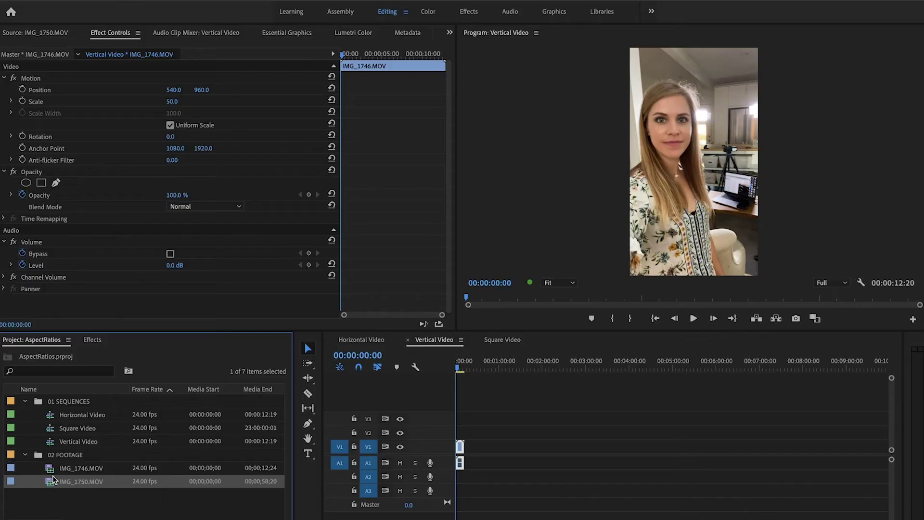
left_click_drag(51, 484, 482, 449)
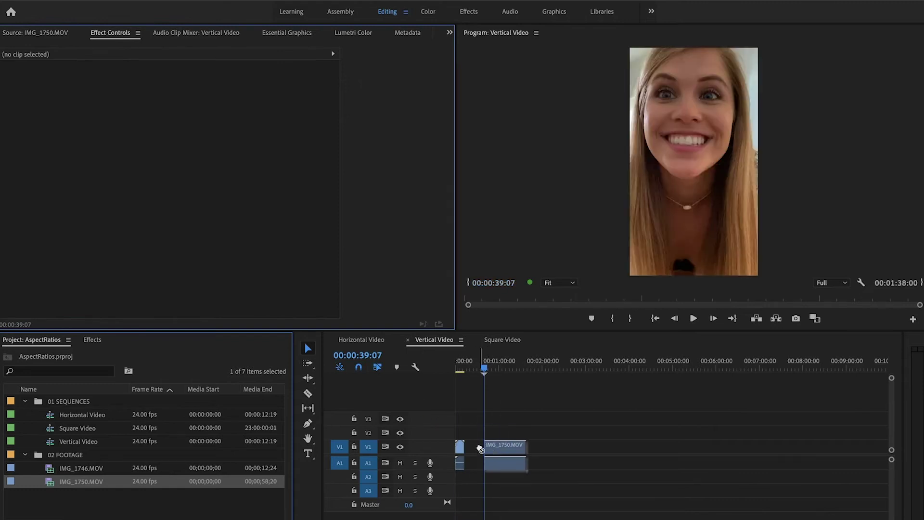
Step: Drop IMG_1750.MOV after the first clip, return the playhead to 00:00:39:07, and switch to Horizontal Video
left_click(505, 450)
left_click(500, 366)
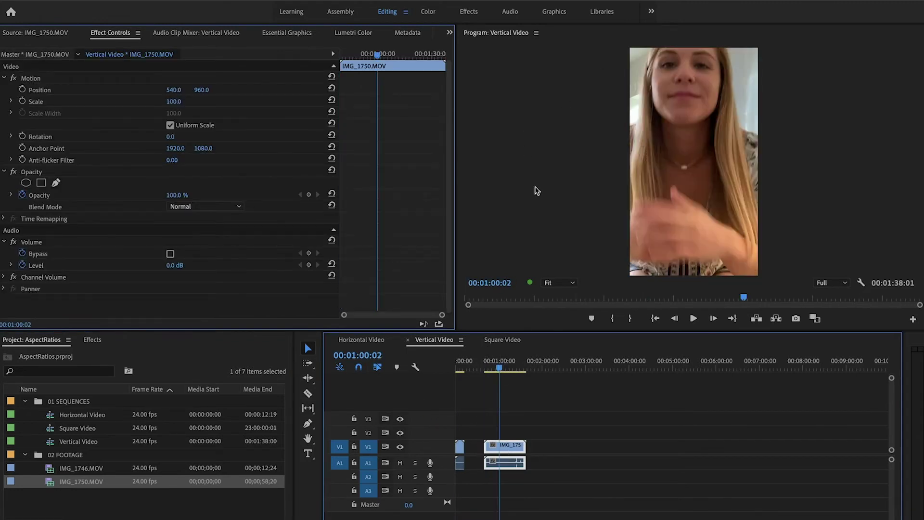
left_click(485, 369)
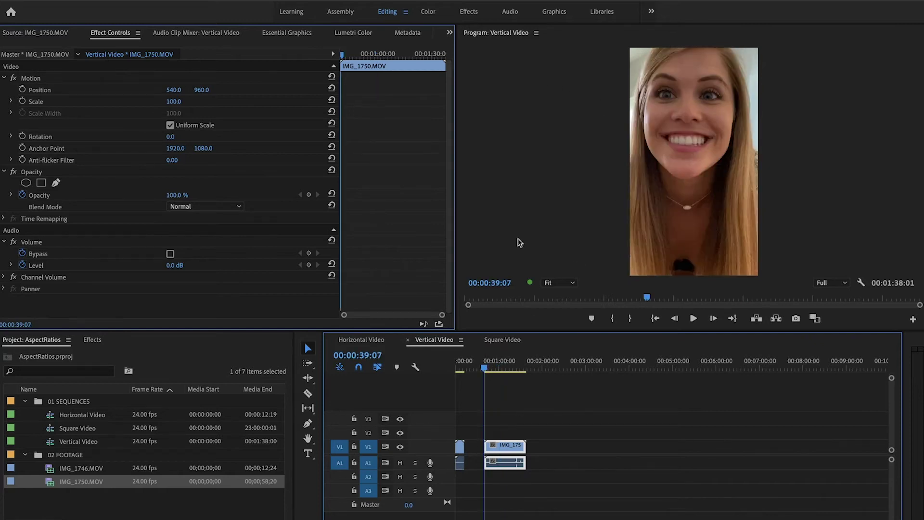
left_click(355, 340)
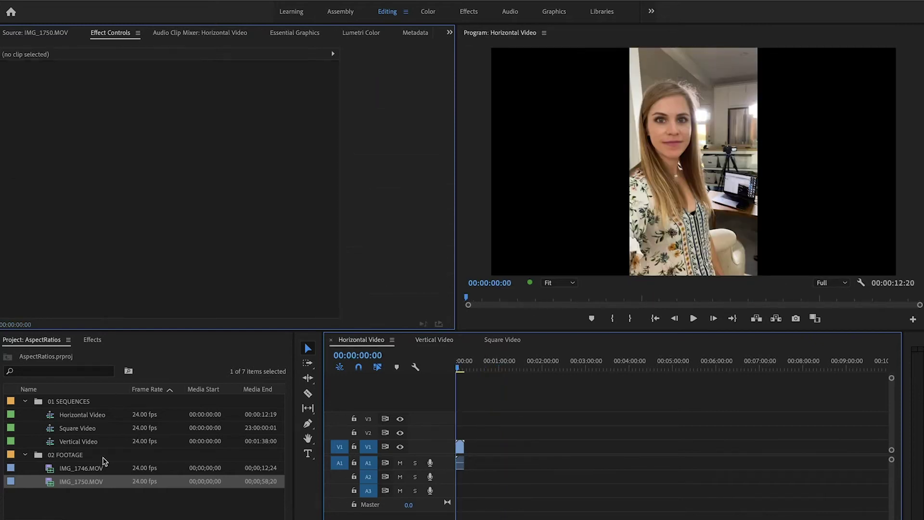
Step: Add IMG_1750.MOV to Horizontal Video, Set to Frame Size (scale 50), then return to Vertical Video
left_click_drag(273, 445, 482, 446)
left_click(475, 363)
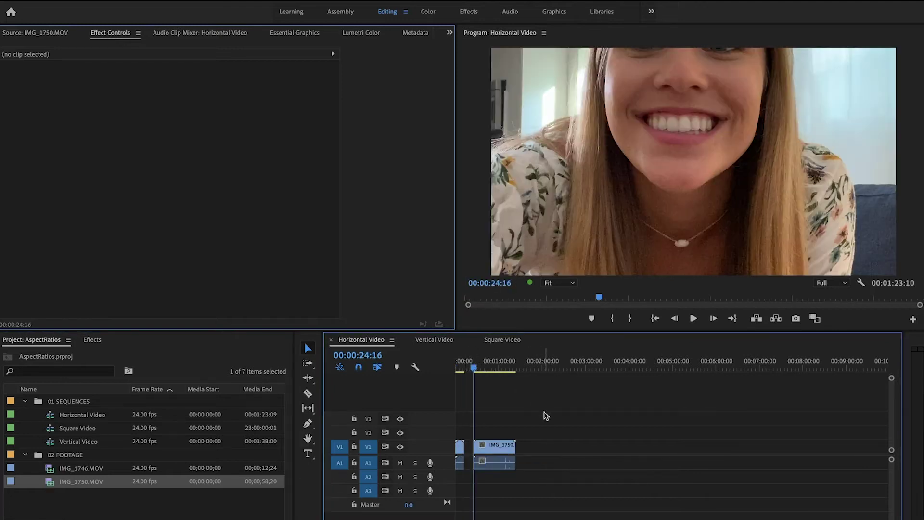
left_click(487, 447)
right_click(494, 447)
left_click(516, 440)
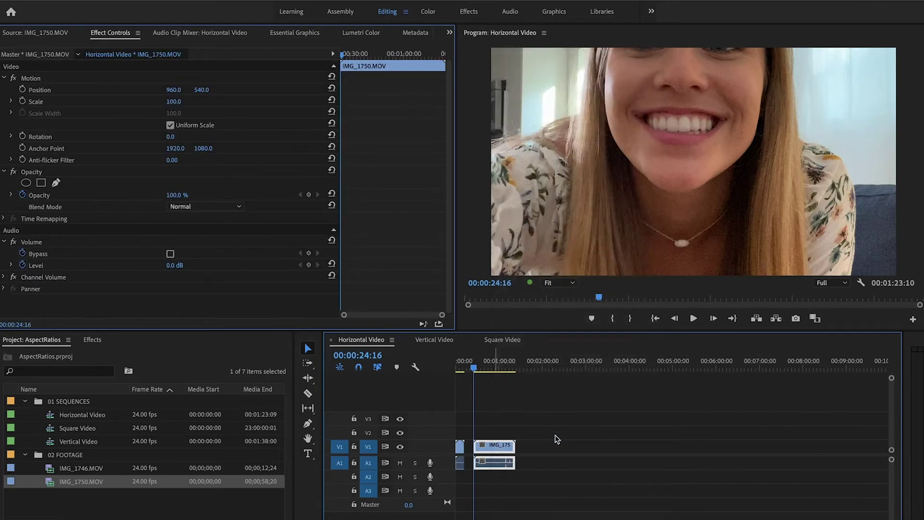
left_click(549, 439)
left_click(500, 448)
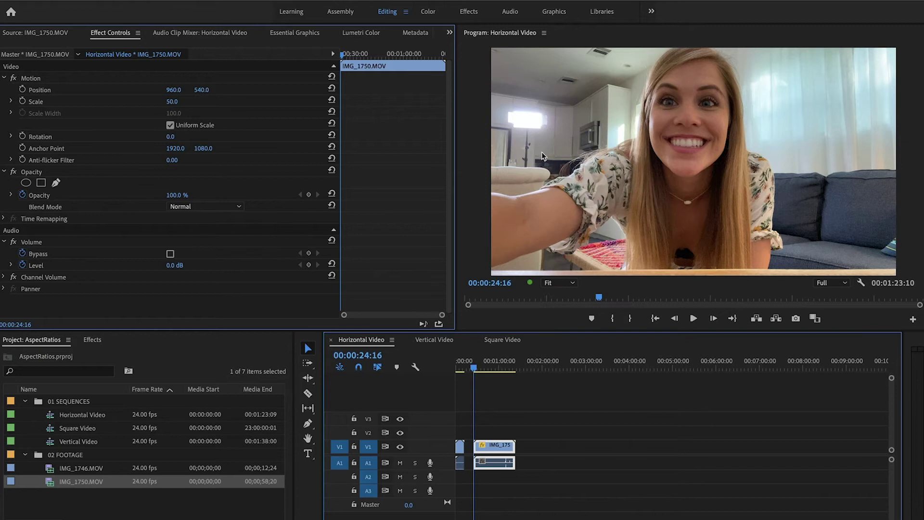
left_click(435, 339)
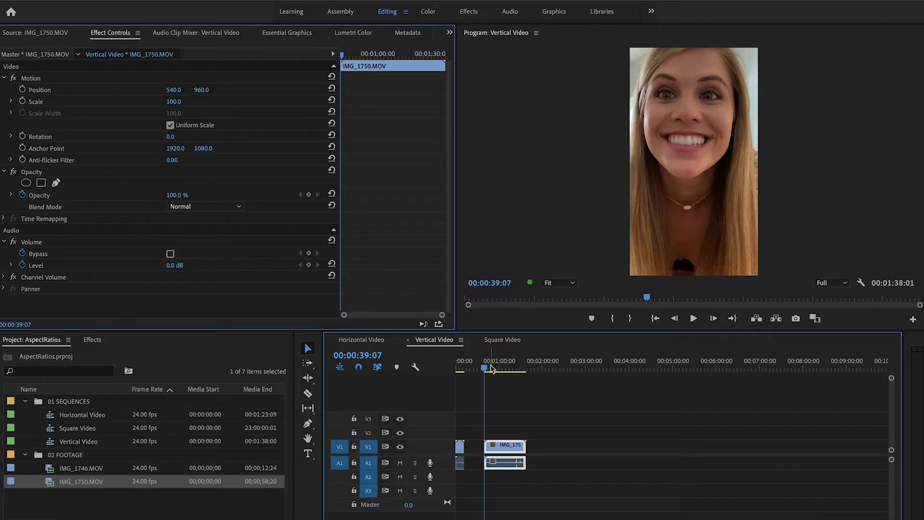
Step: Shift IMG_1750's Position sideways in Vertical Video, restoring the vertical position to 960
left_click_drag(494, 369, 505, 376)
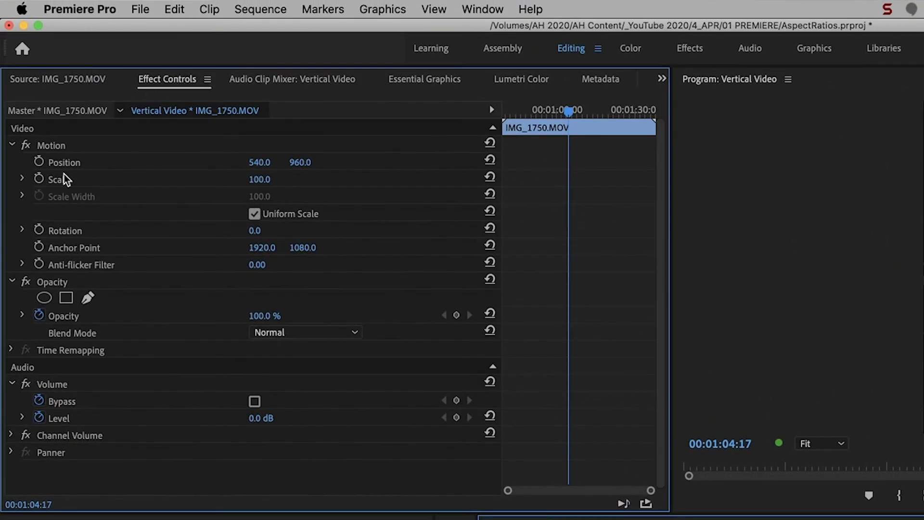
left_click(51, 92)
mouse_move(260, 172)
left_mouse_down()
mouse_move(277, 172)
mouse_move(259, 163)
left_mouse_up()
mouse_move(315, 166)
left_mouse_down()
mouse_move(342, 166)
mouse_move(288, 167)
left_mouse_up()
key("super+z")
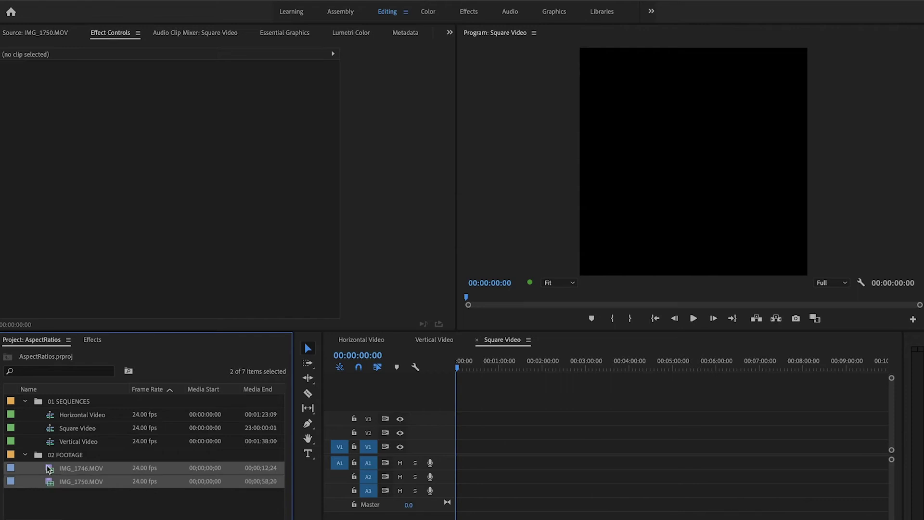
Step: Add both clips to Square Video with existing settings and scale IMG_1746 up to 49.1
left_click_drag(471, 452, 471, 452)
key("Return")
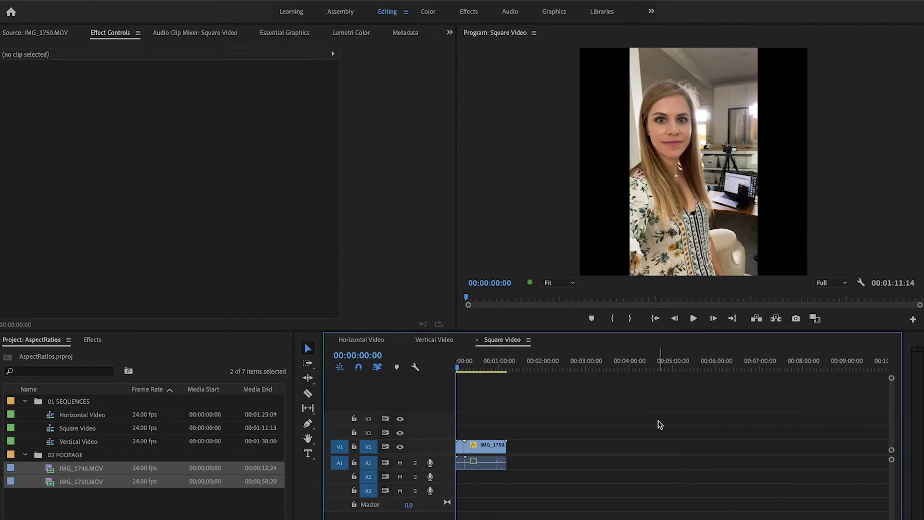
left_click(460, 447)
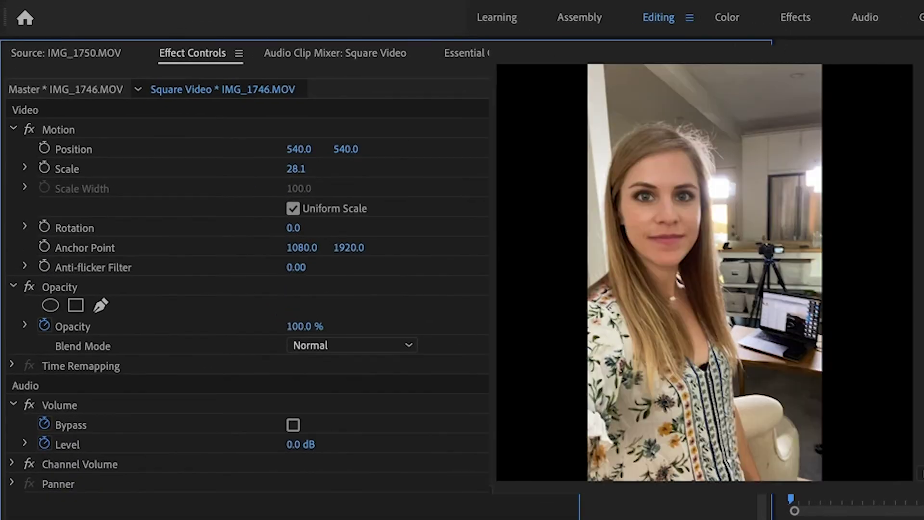
left_click_drag(295, 168, 425, 149)
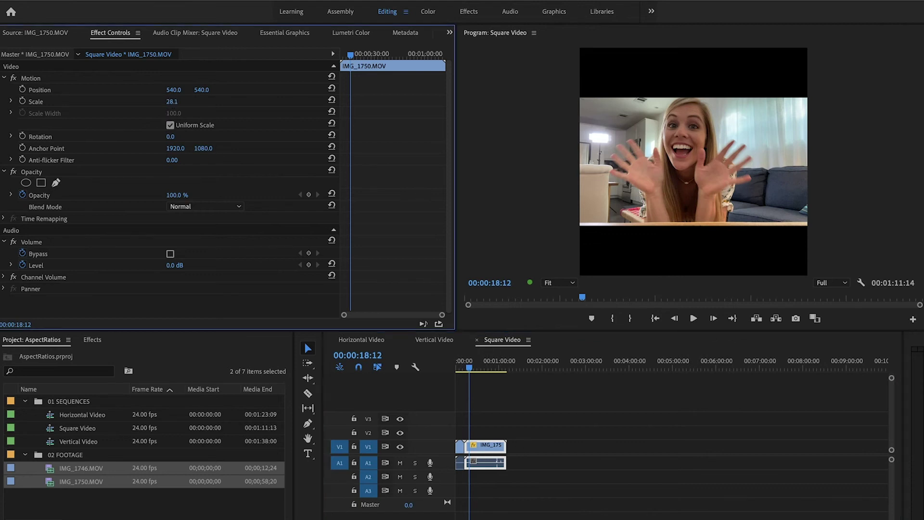
mouse_move(172, 101)
left_mouse_down()
mouse_move(192, 102)
mouse_move(173, 102)
left_mouse_up()
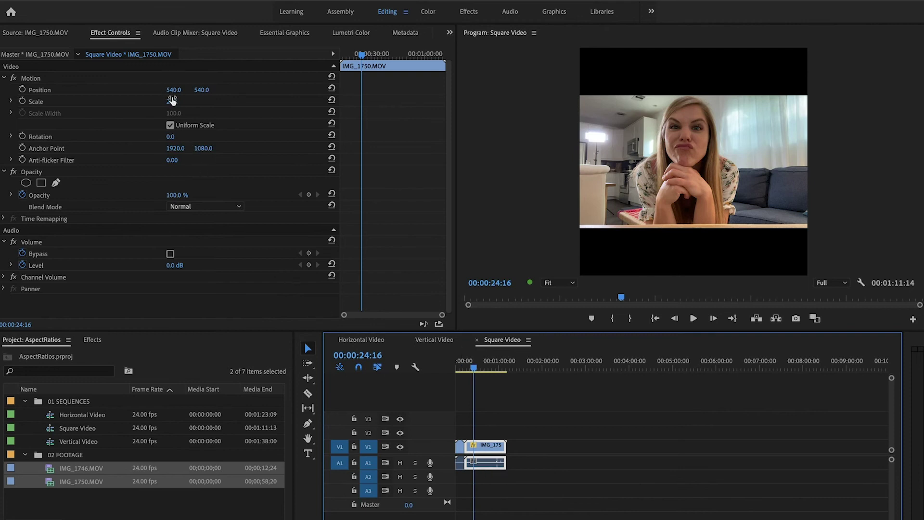
Step: Scale IMG_1750 to 52.1 and set its Position X to 559 to recentre the subject
left_click_drag(172, 102, 204, 90)
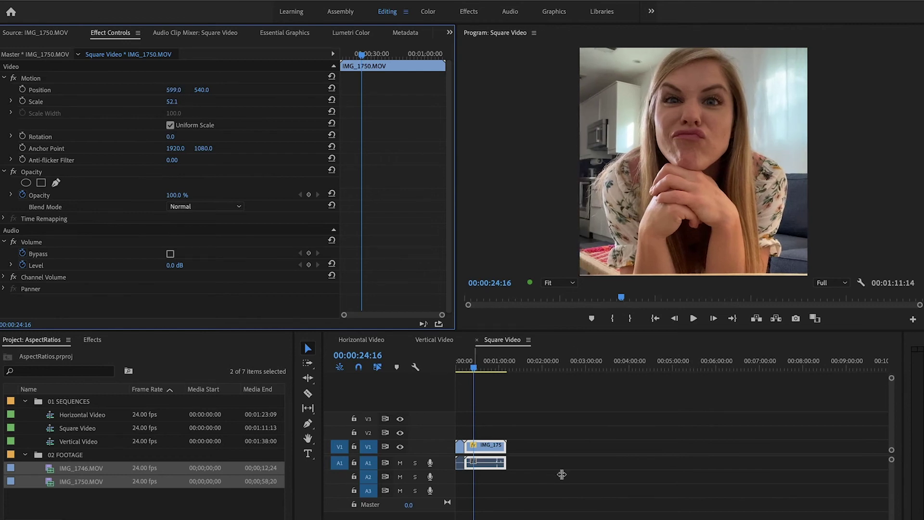
left_click(481, 376)
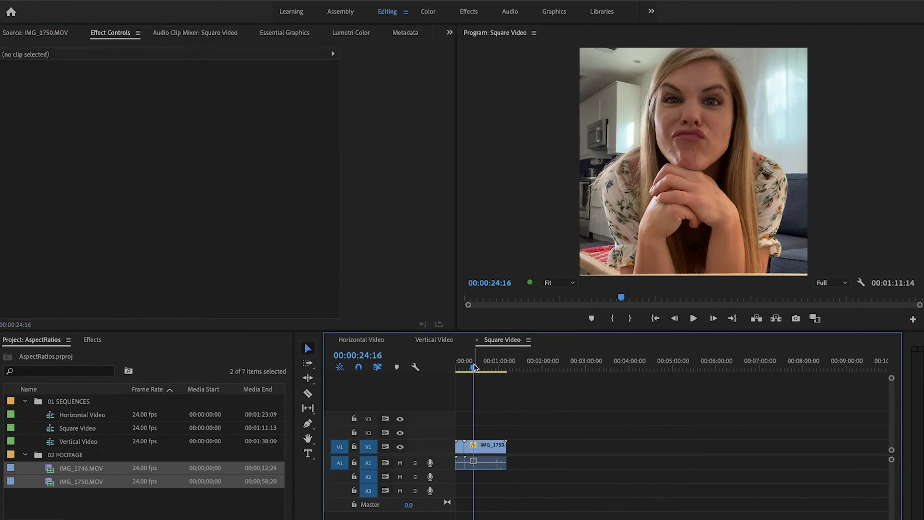
left_click_drag(475, 367, 487, 369)
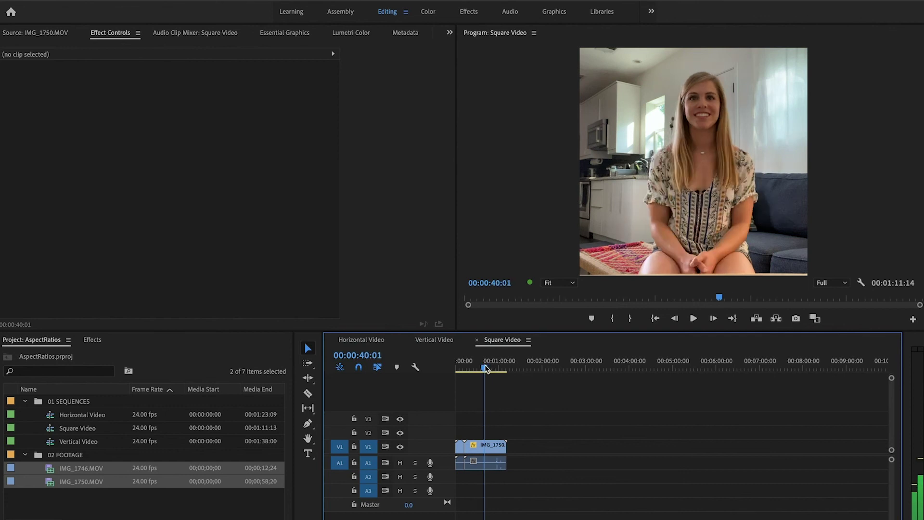
left_click(498, 447)
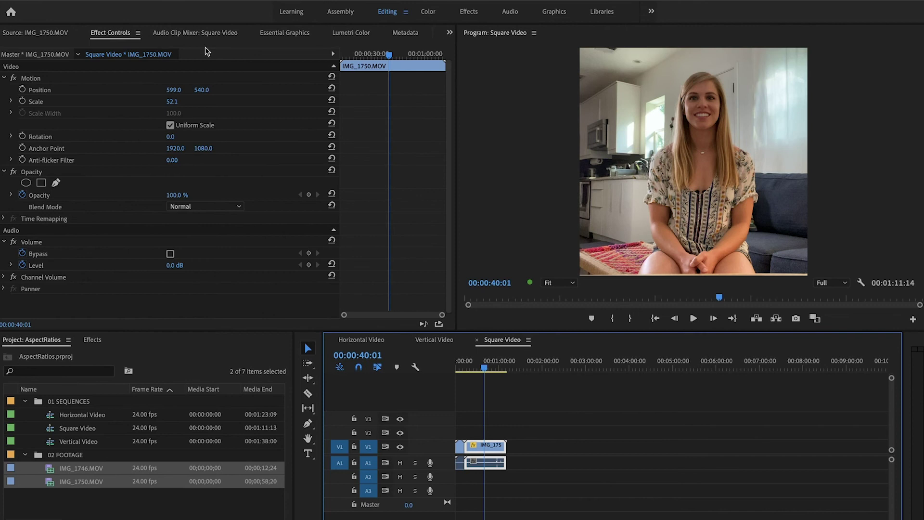
mouse_move(174, 90)
left_mouse_down()
mouse_move(154, 90)
mouse_move(178, 90)
left_mouse_up()
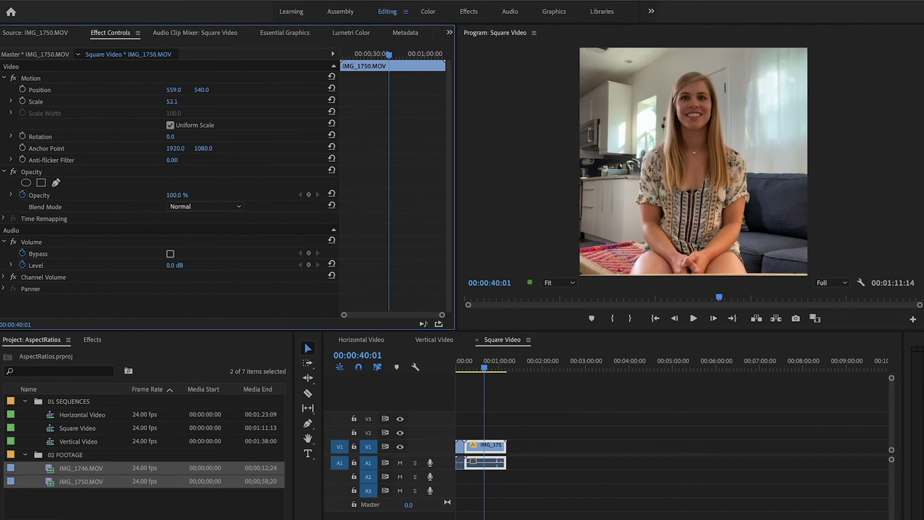